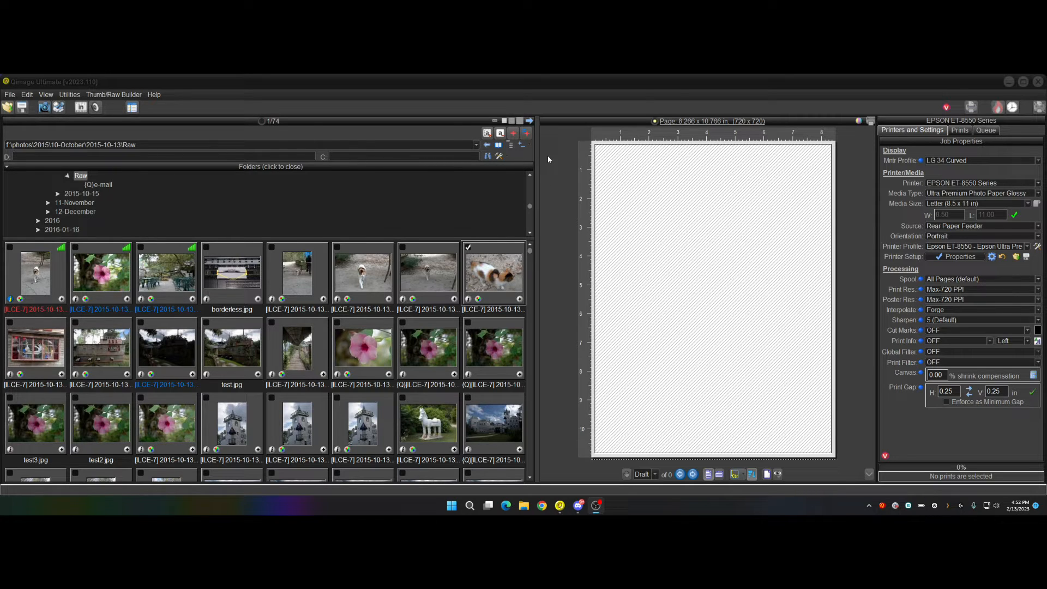
Add the castle tower photo [ILCE-7] 2015-10-13 11.02.10.ARW to the page at the Fit to Page size
click(679, 85)
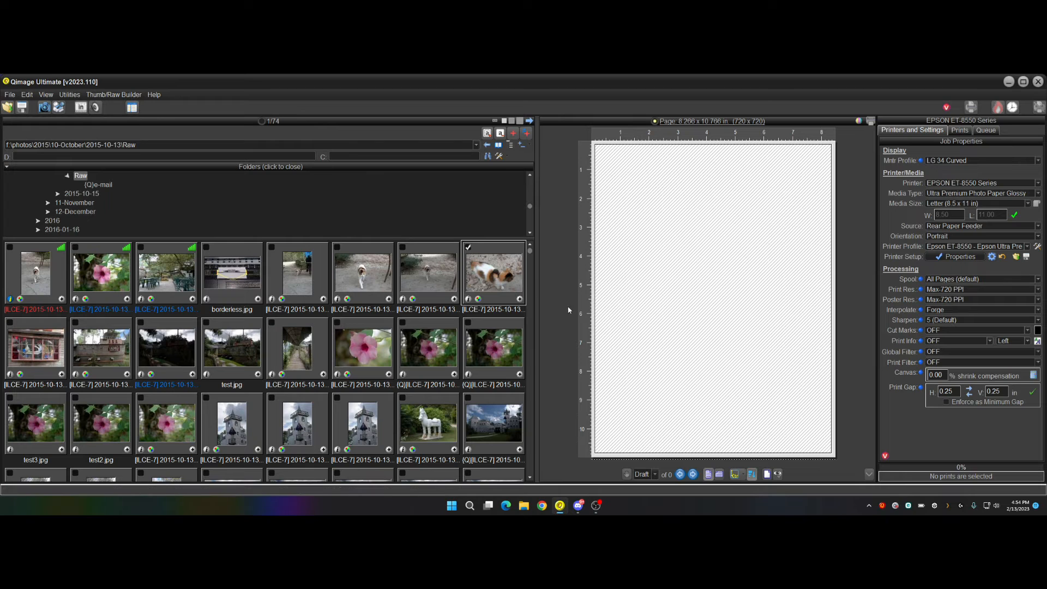
click(369, 423)
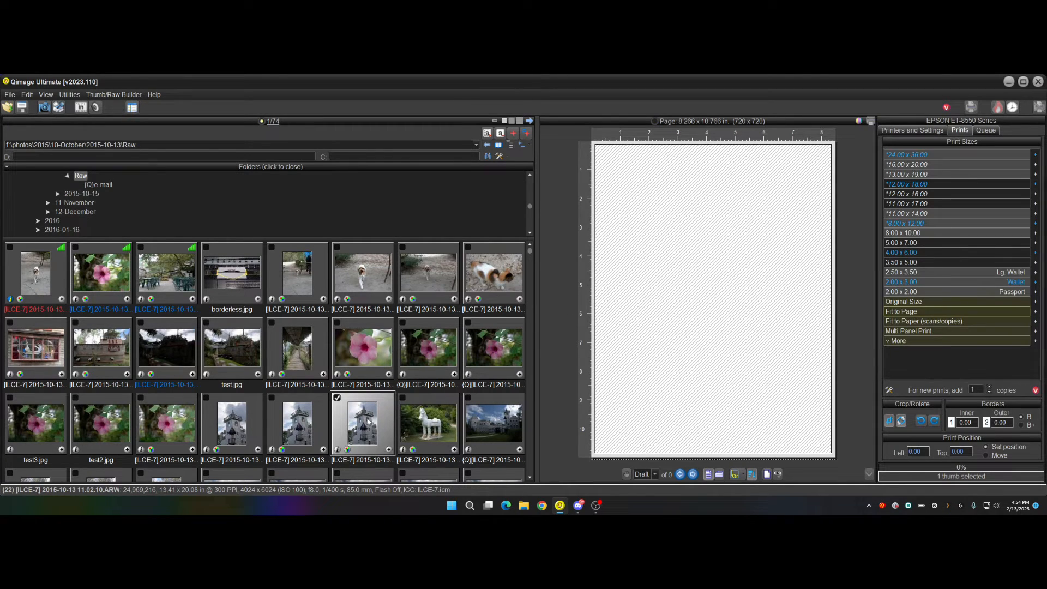
click(907, 313)
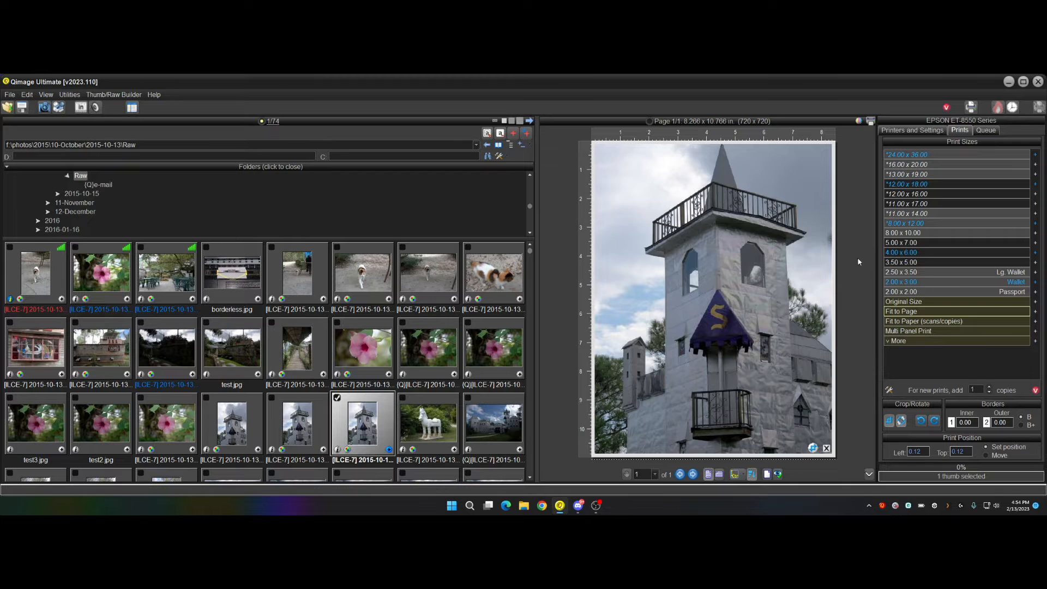
Enable borderless printing in the Epson ET-8550 driver properties and apply the change
click(926, 131)
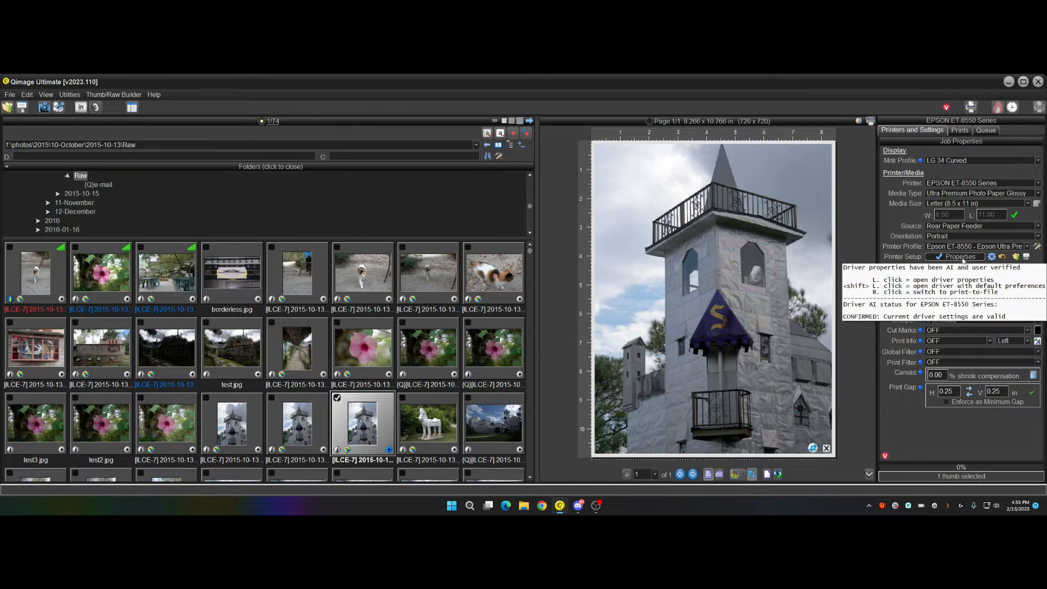
click(957, 258)
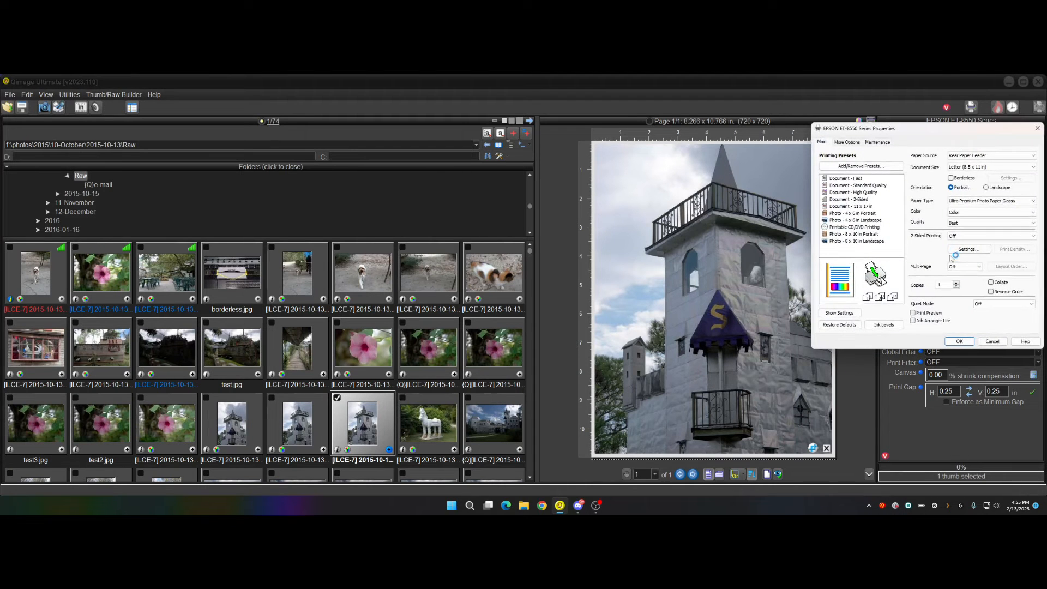
click(951, 178)
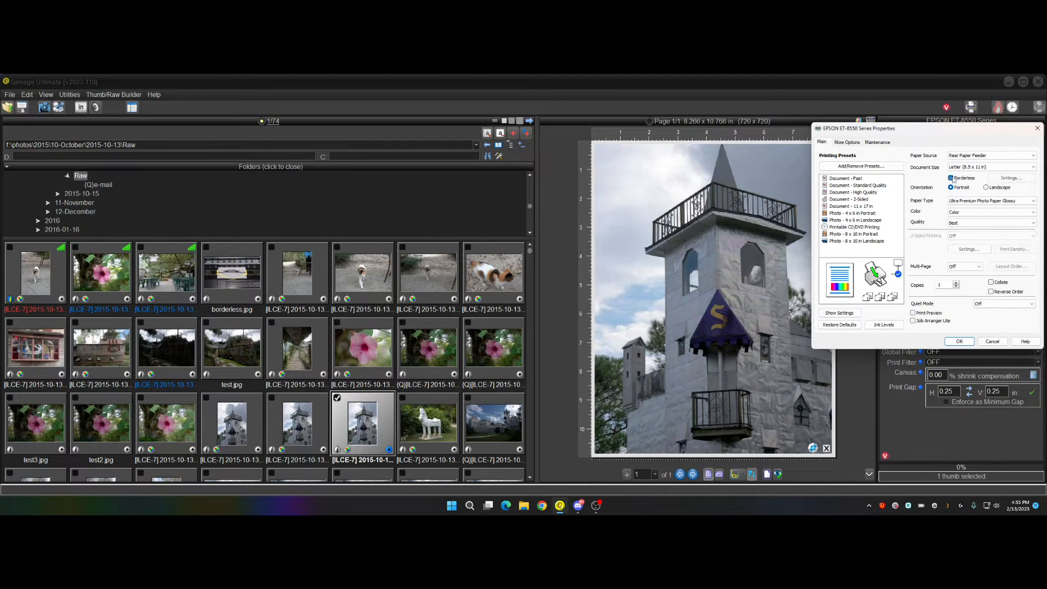
click(960, 341)
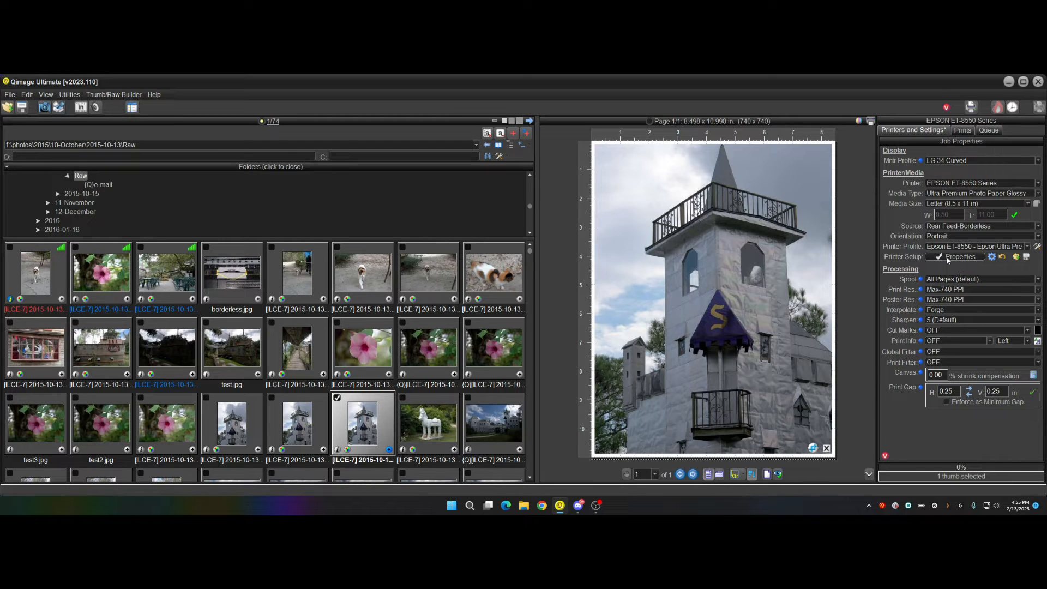
mouse_move(947, 259)
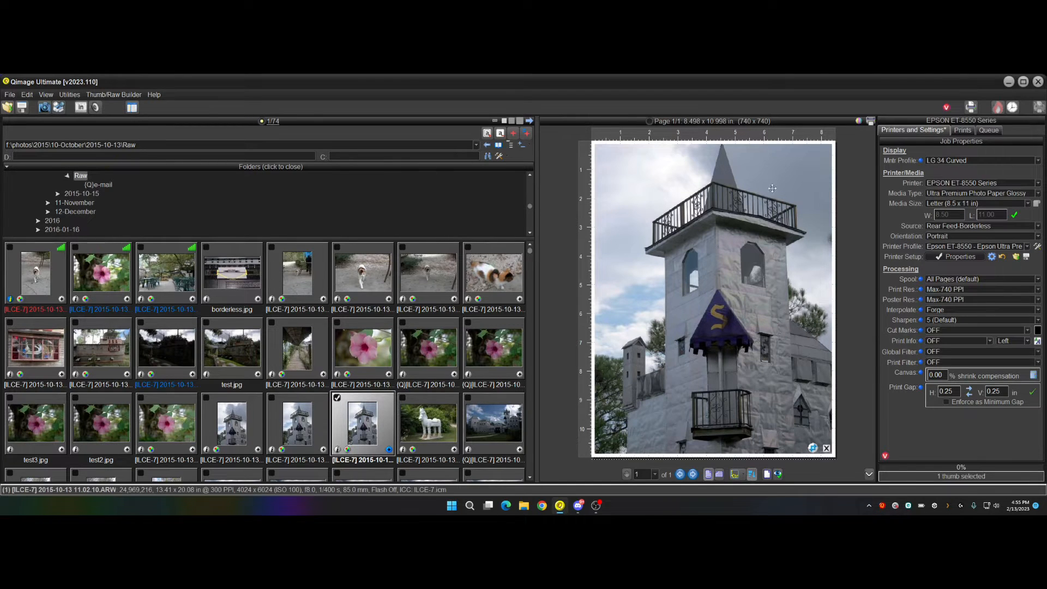
Resize the tower print with Fit to Page so it fills the borderless sheet
click(725, 265)
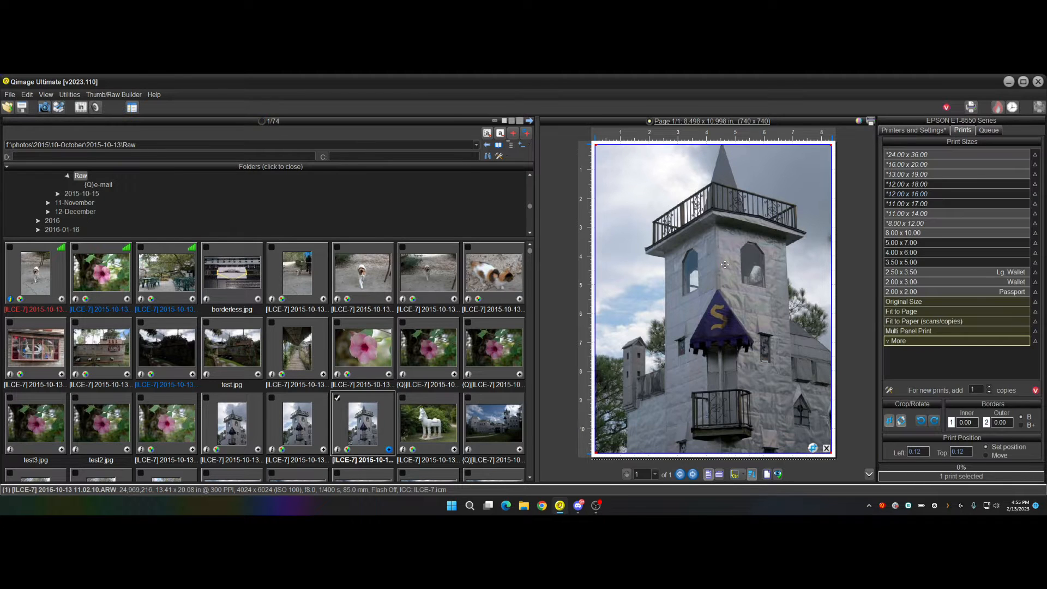
click(896, 312)
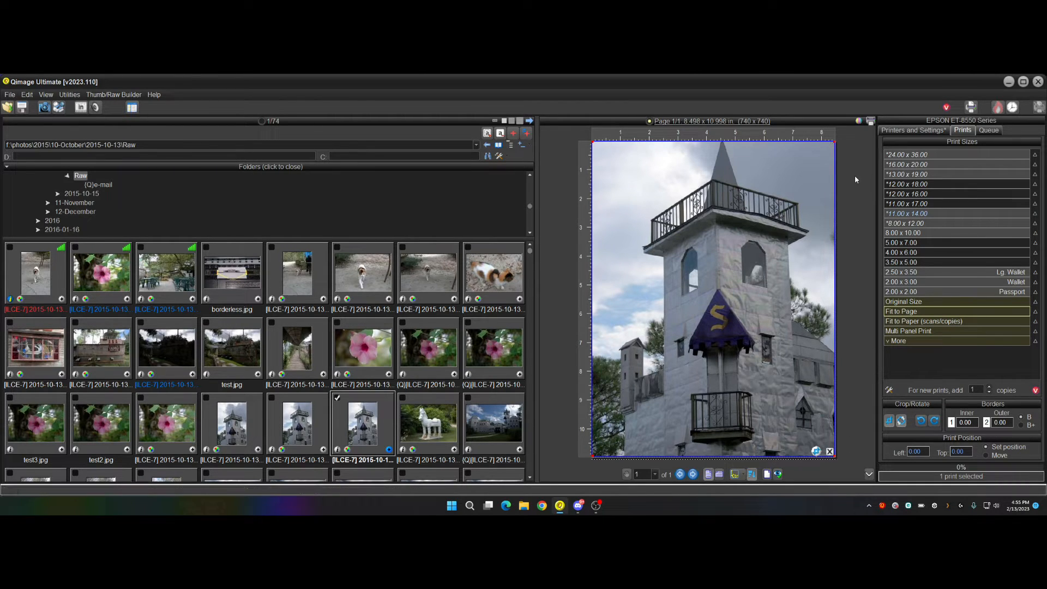
click(912, 130)
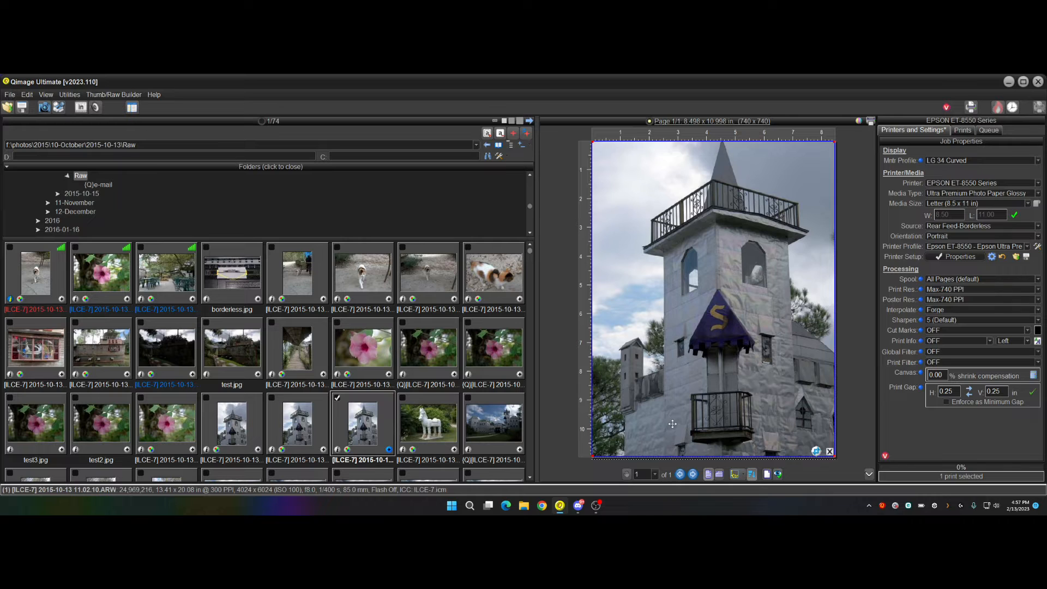
mouse_move(673, 424)
mouse_move(723, 145)
click(725, 148)
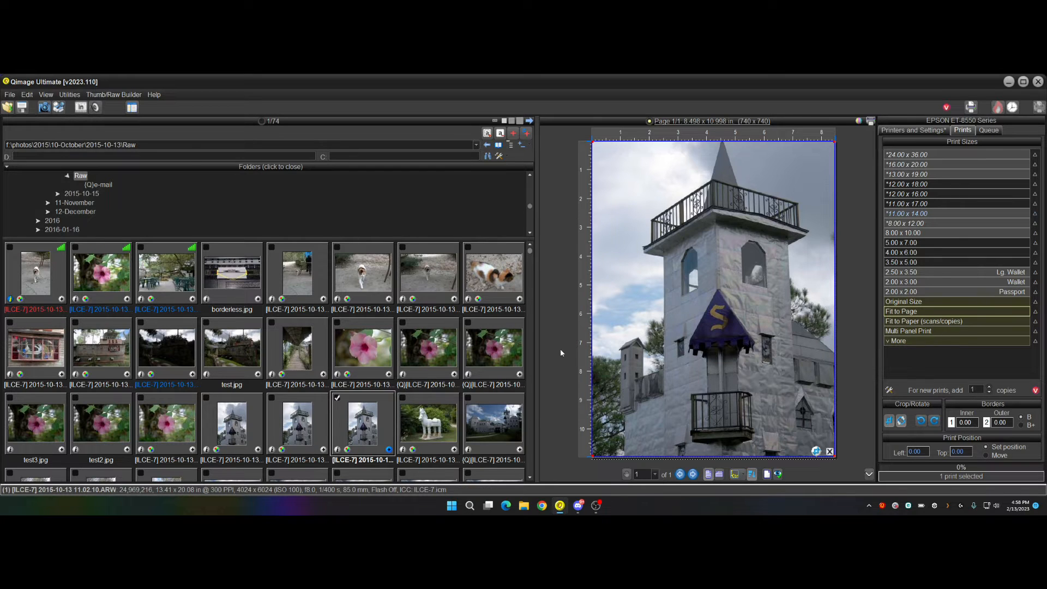
View borderless.jpg enlarged to 200%, examine the overspray areas beside the paper, and close the image viewer
double_click(233, 278)
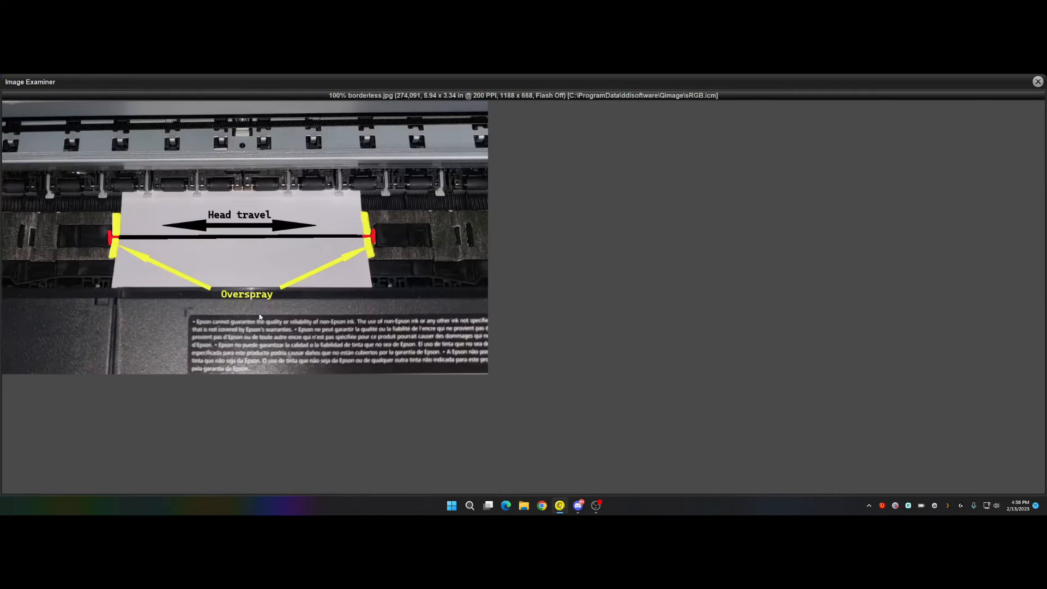
click(260, 317)
drag(377, 305, 461, 363)
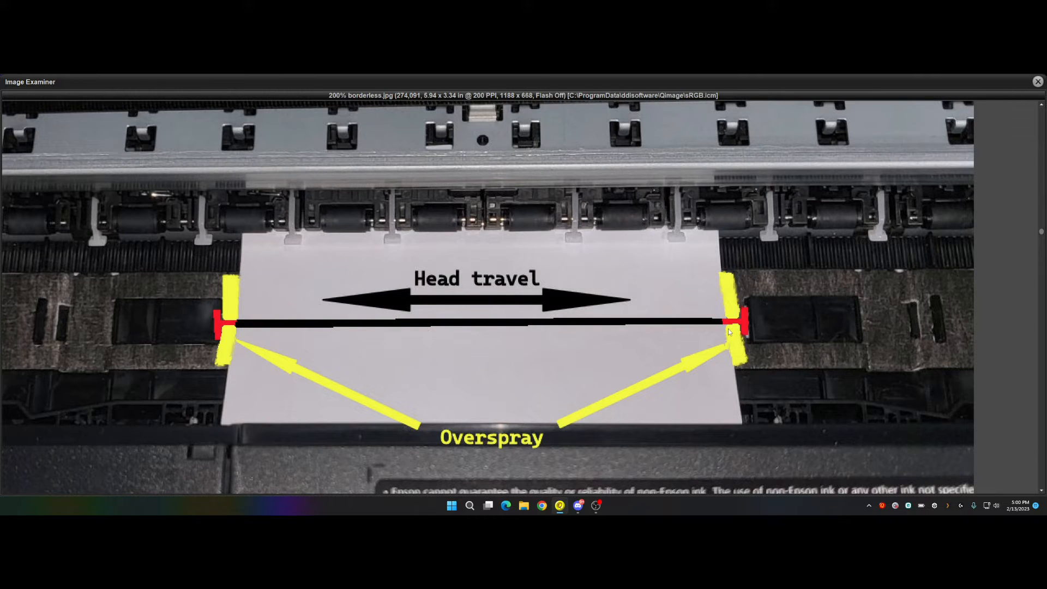
click(1038, 81)
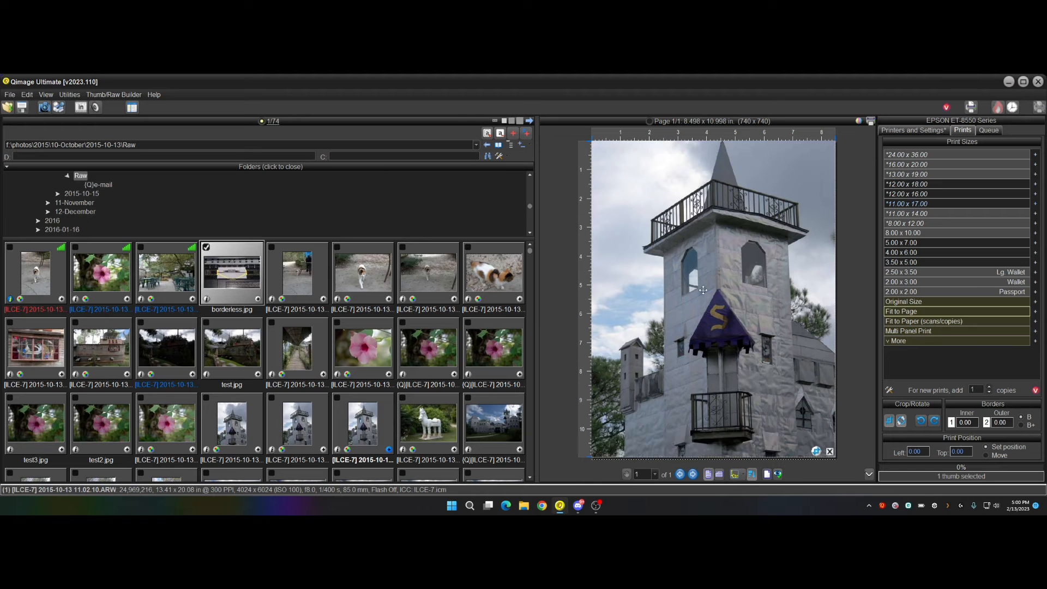
Look up the borderless overspray and size expansion choices in the print and page formatting preferences without changing them
click(930, 131)
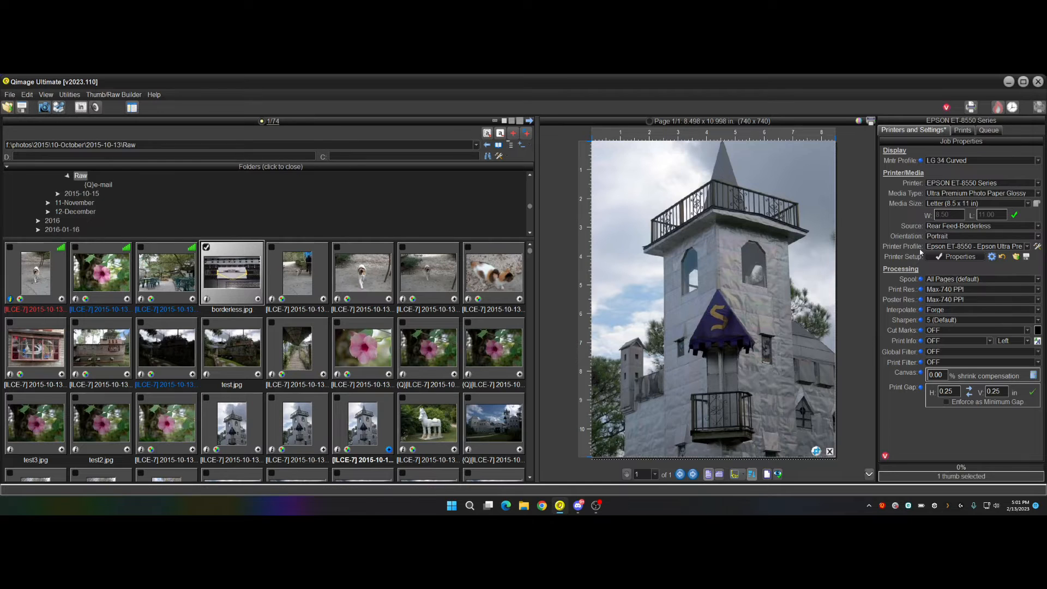
click(27, 95)
mouse_move(43, 116)
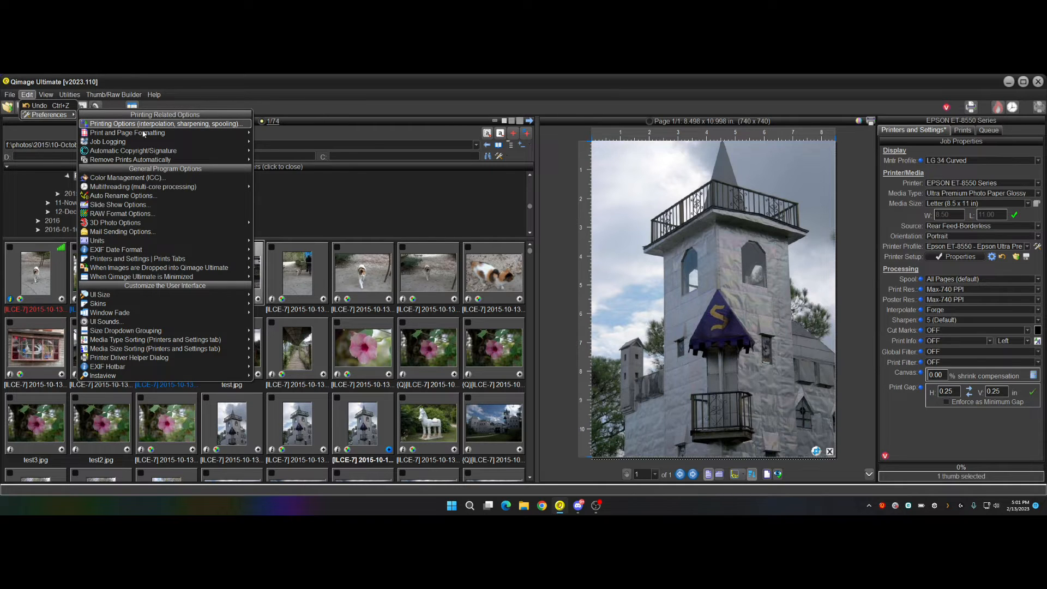
mouse_move(145, 133)
mouse_move(332, 162)
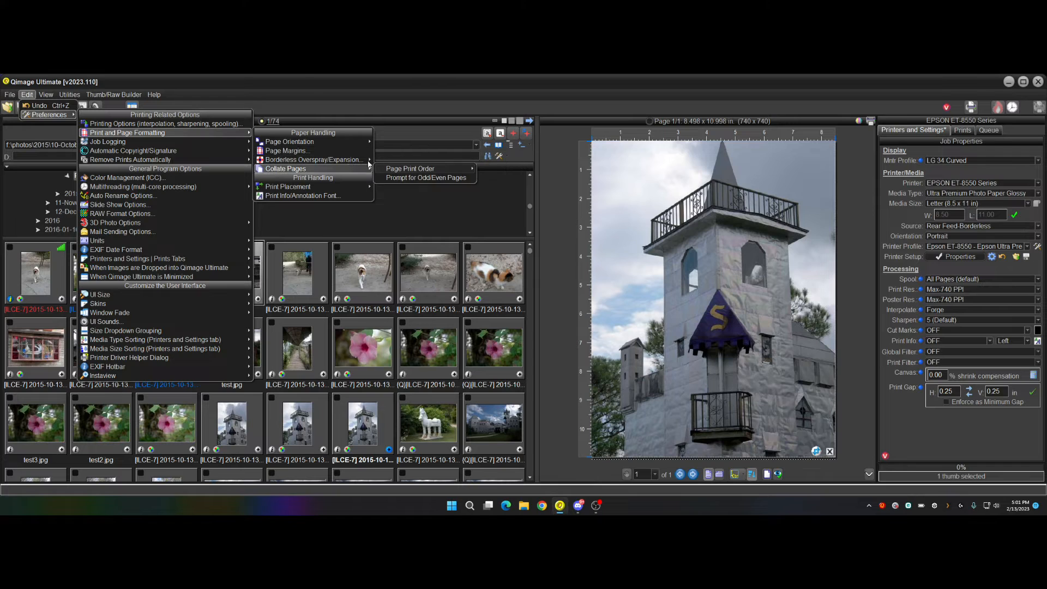
mouse_move(367, 161)
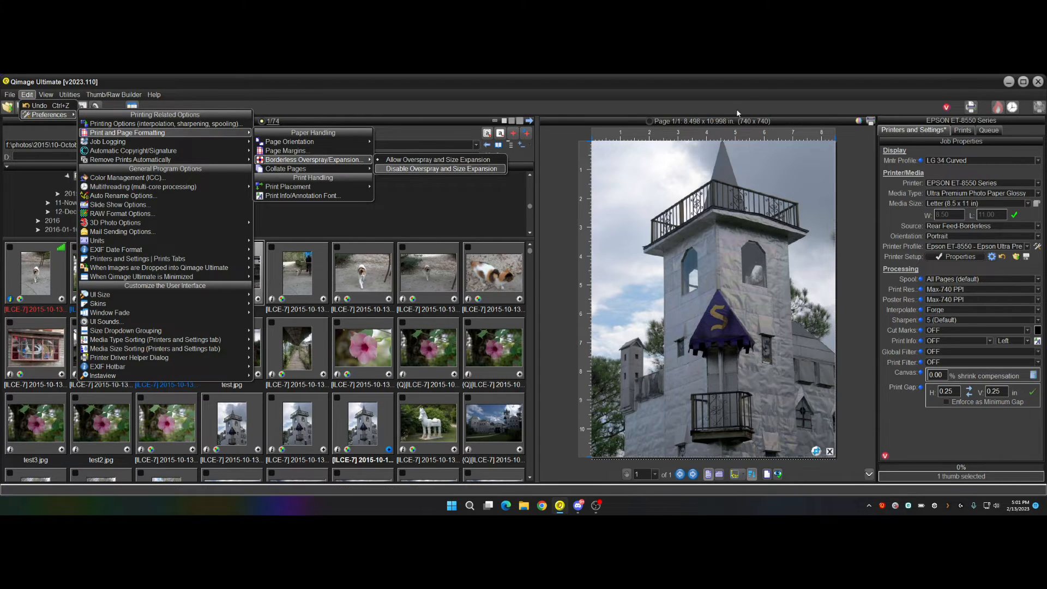
click(723, 121)
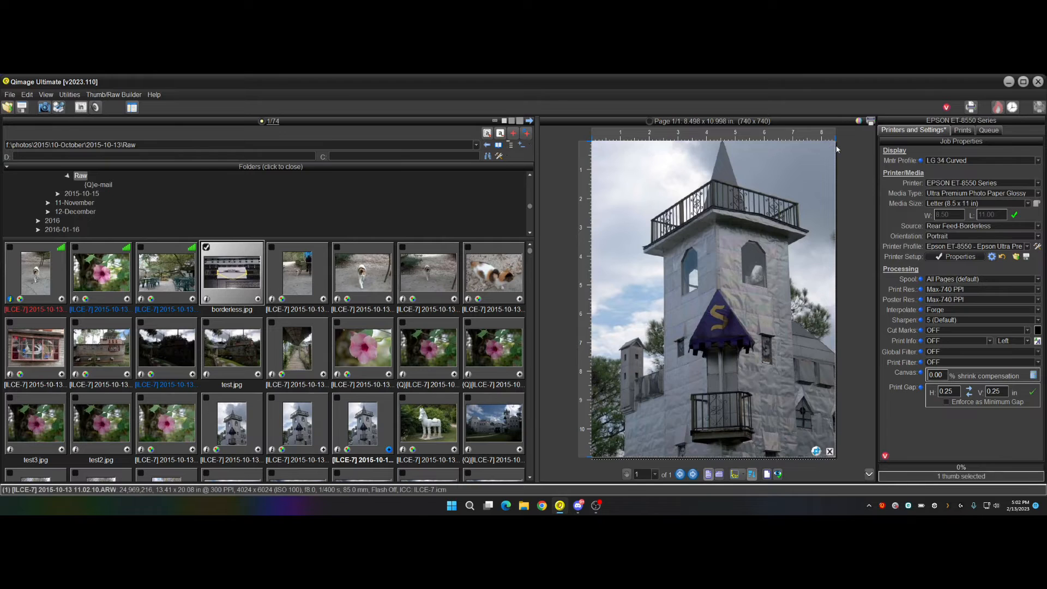
Remove the tower print from the page and switch the printer to the Canon PRO-2100
mouse_move(836, 148)
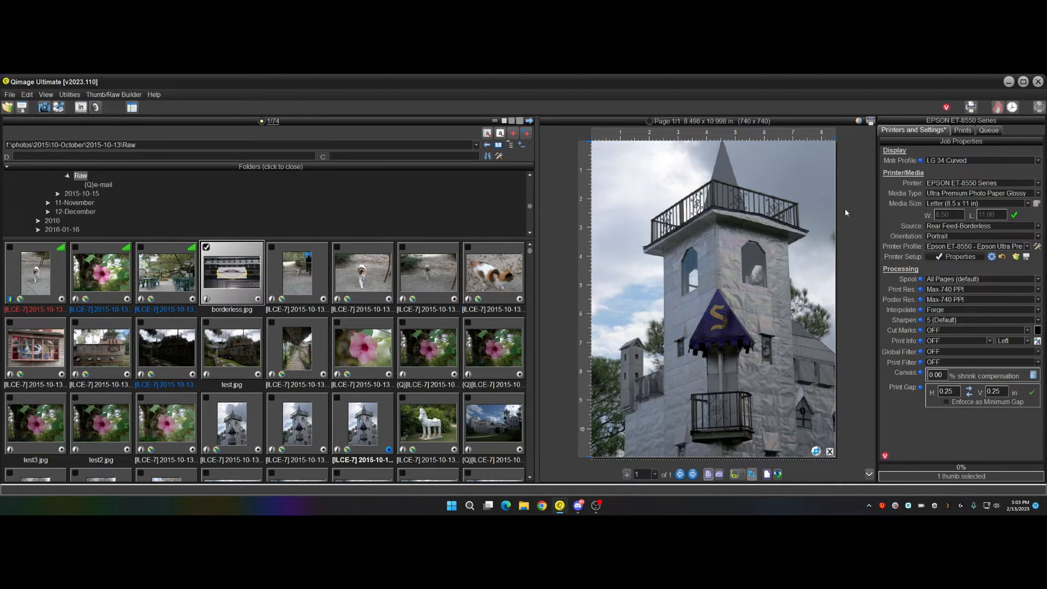
click(831, 456)
click(936, 133)
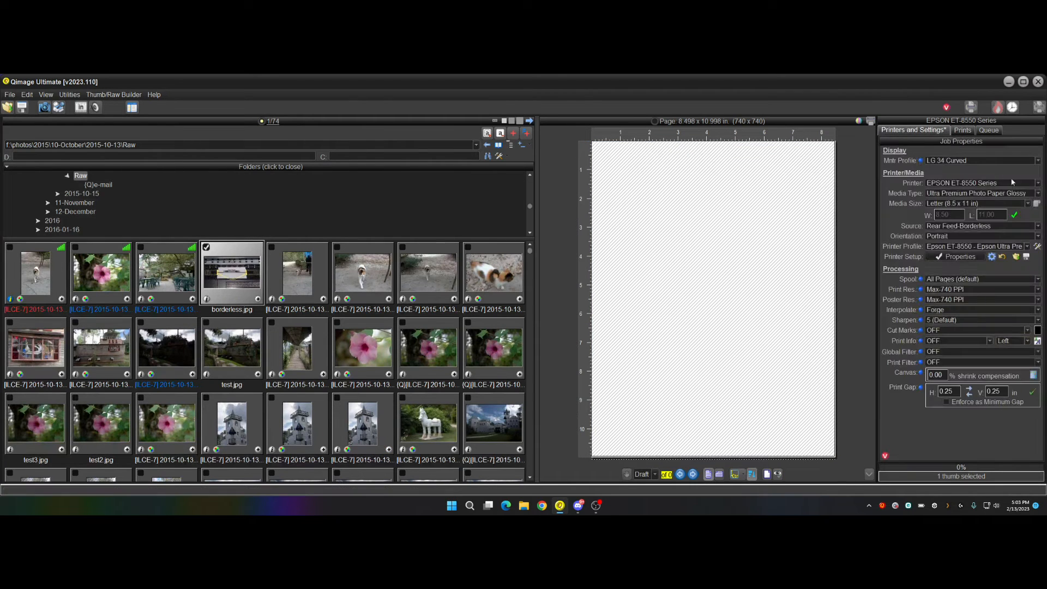
click(1038, 184)
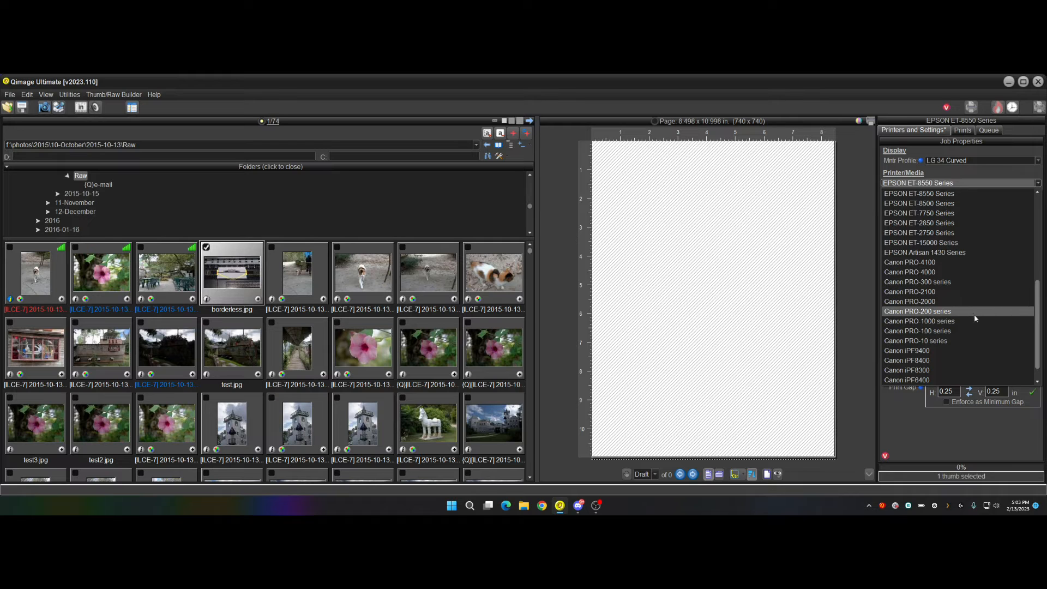
click(948, 293)
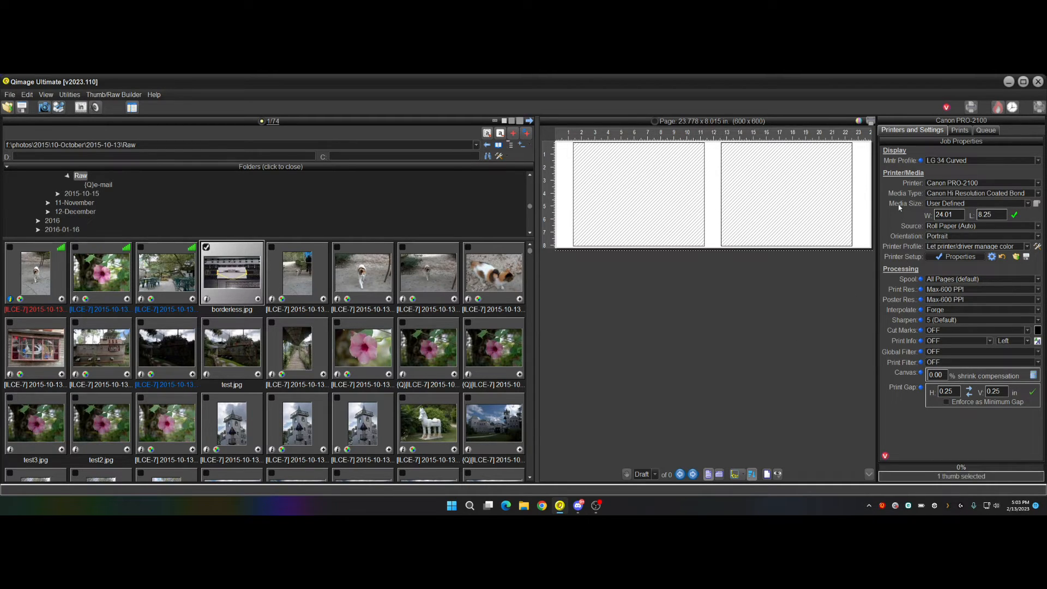
Turn on automatic roll length for the media size and add three 8 x 10 prints of the castle tower photo
click(1037, 204)
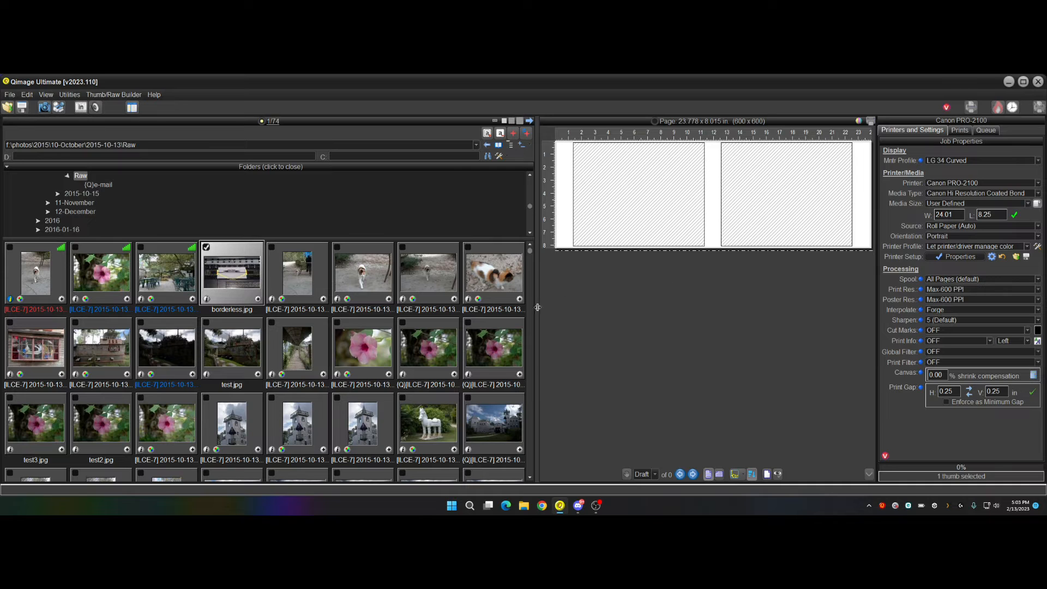
click(366, 428)
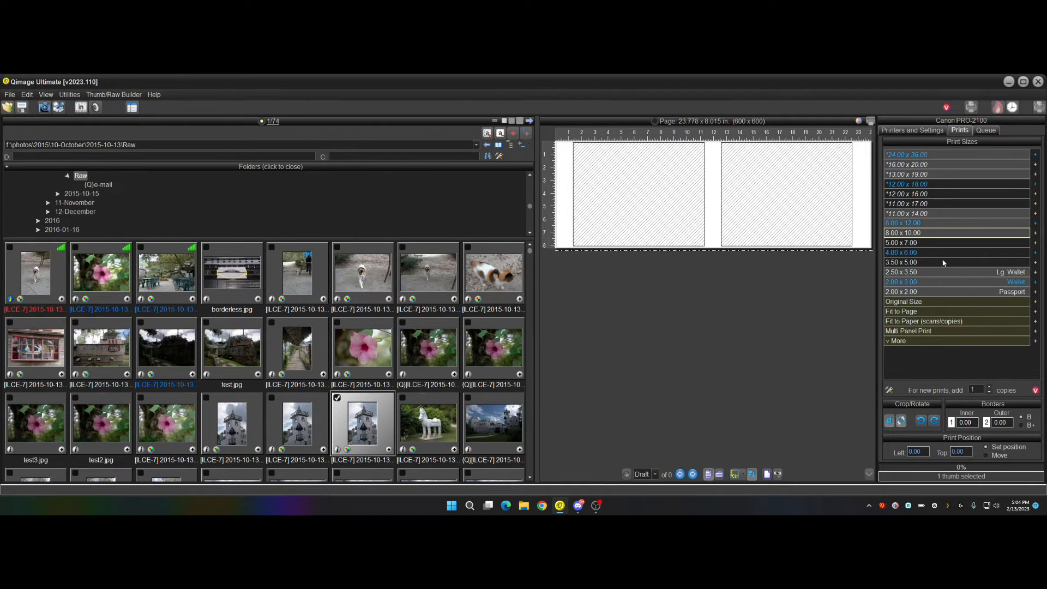
click(922, 233)
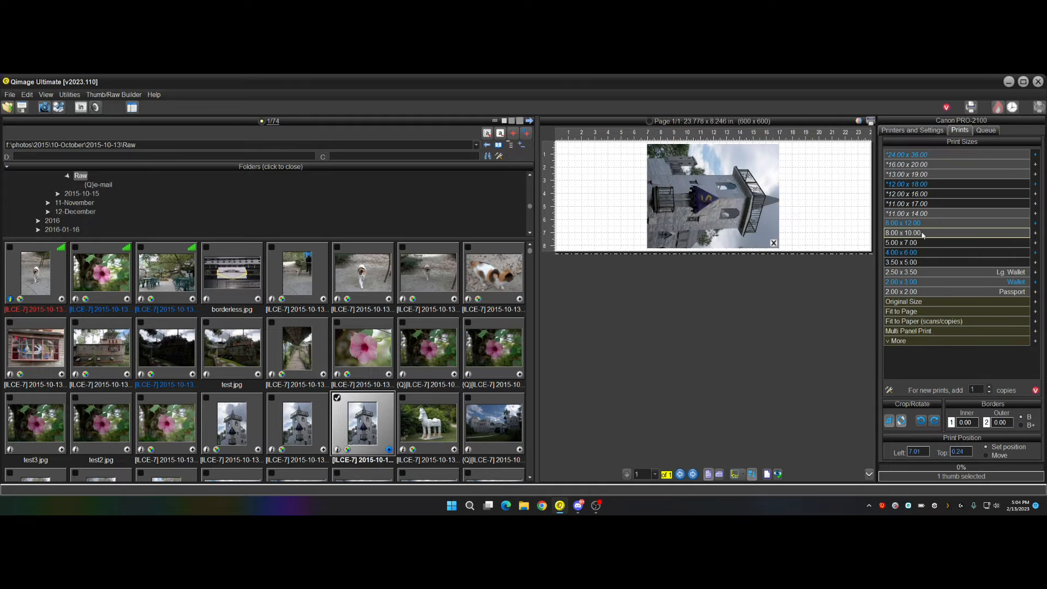
click(923, 234)
click(923, 233)
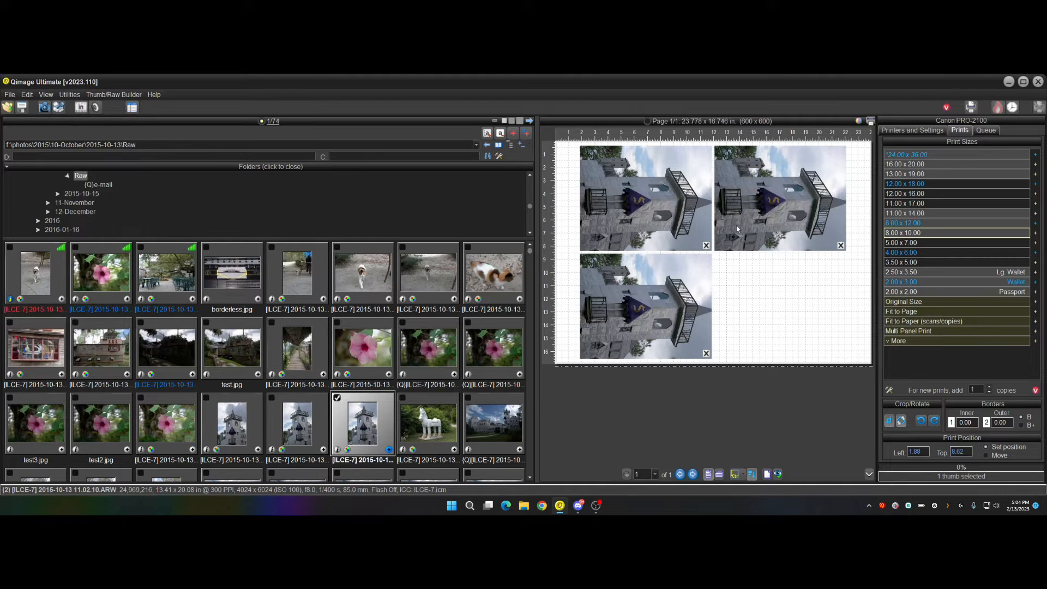
Set the print placement method to IntelliCut and clear the tower prints from the page
click(738, 474)
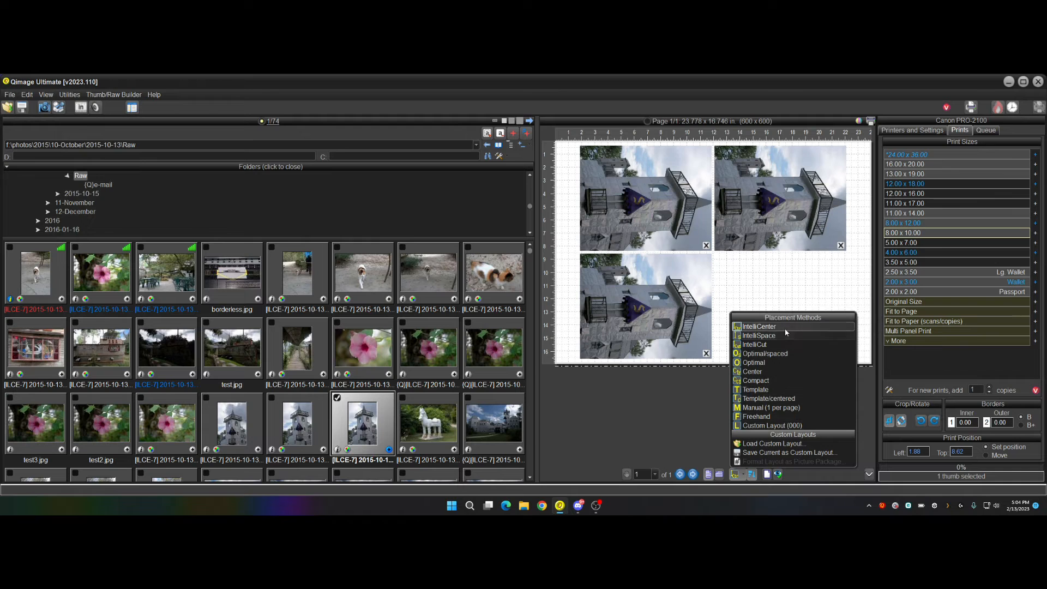
click(768, 345)
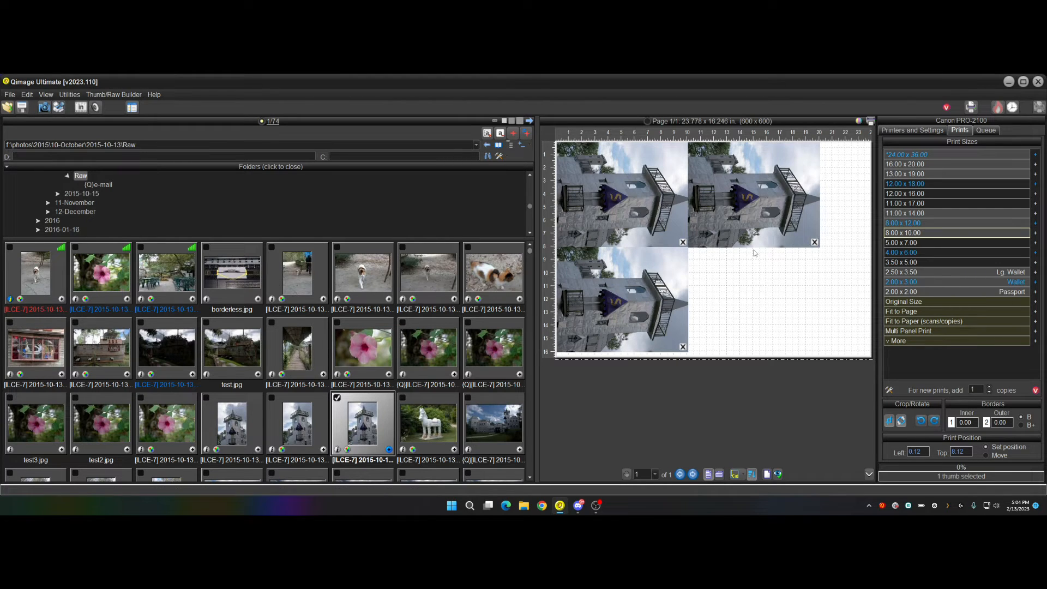
right_click(732, 214)
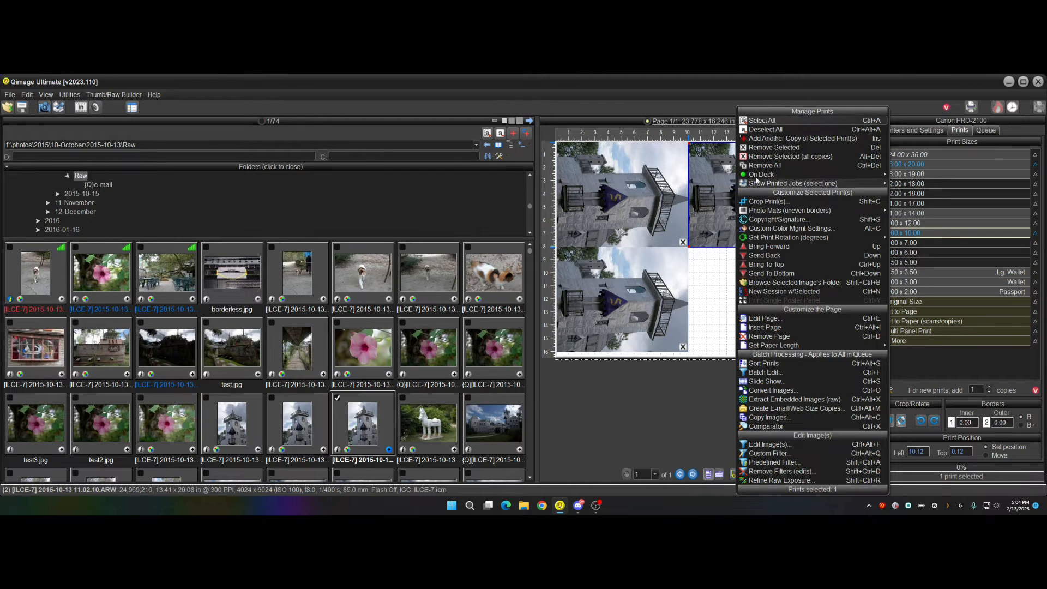
click(762, 175)
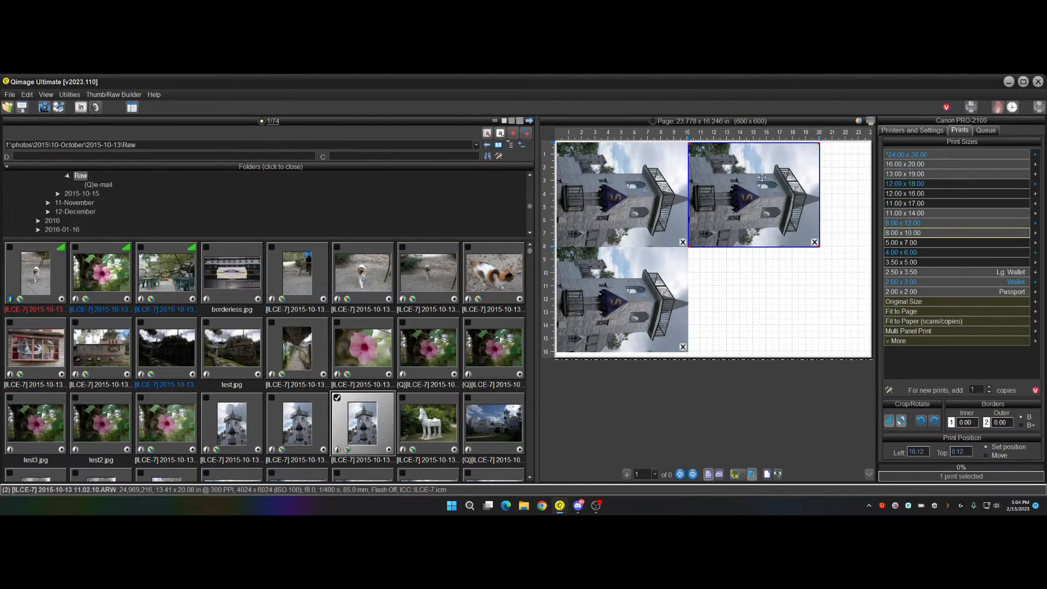
Enable borderless printing in the Canon PRO-2100 driver's page setup, scaled to fit the roll paper width
click(933, 135)
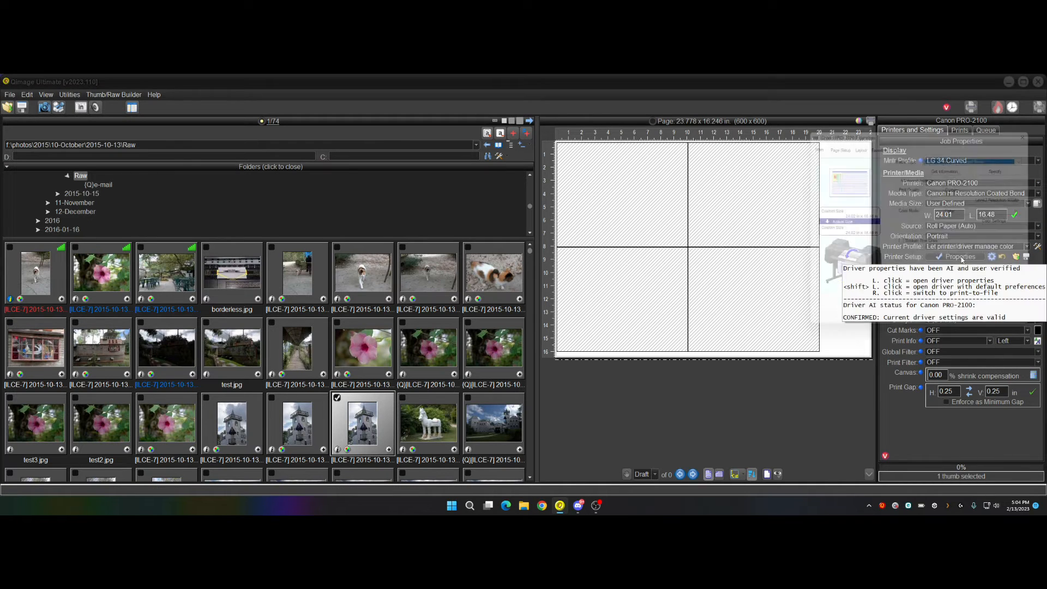
click(834, 142)
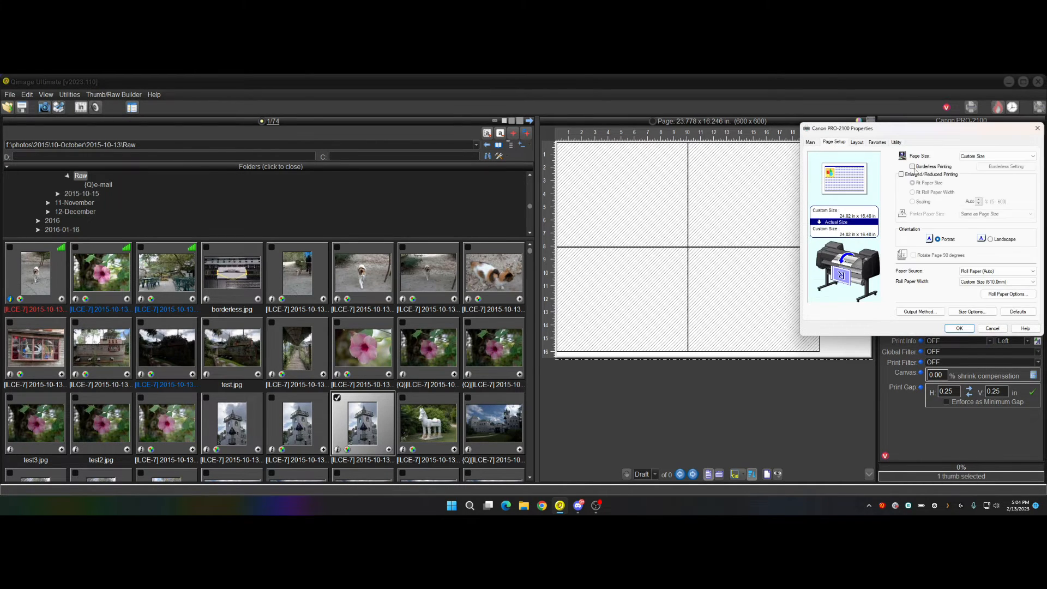
click(914, 166)
click(905, 204)
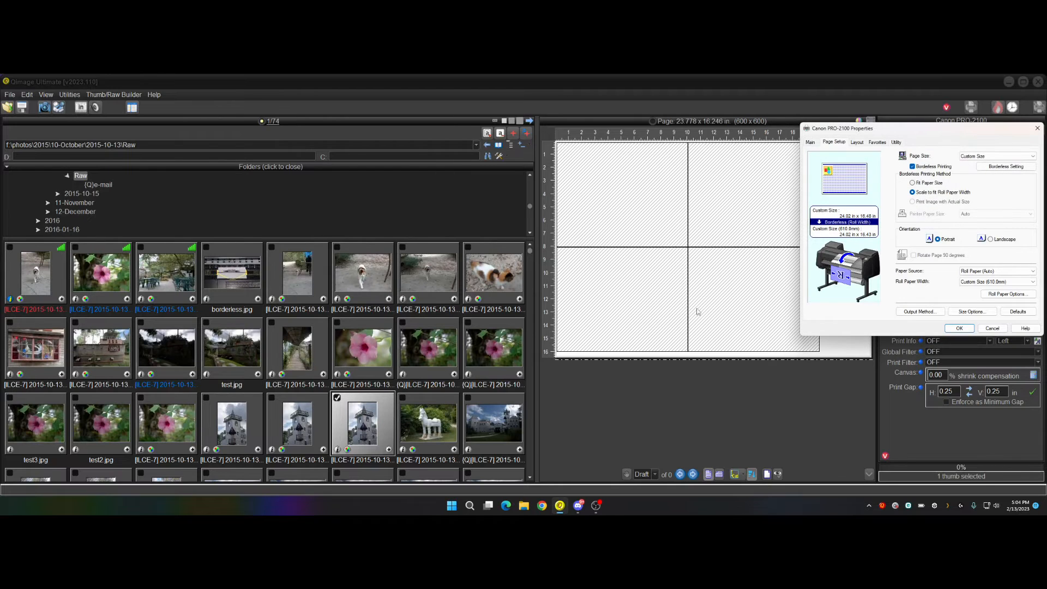
click(959, 329)
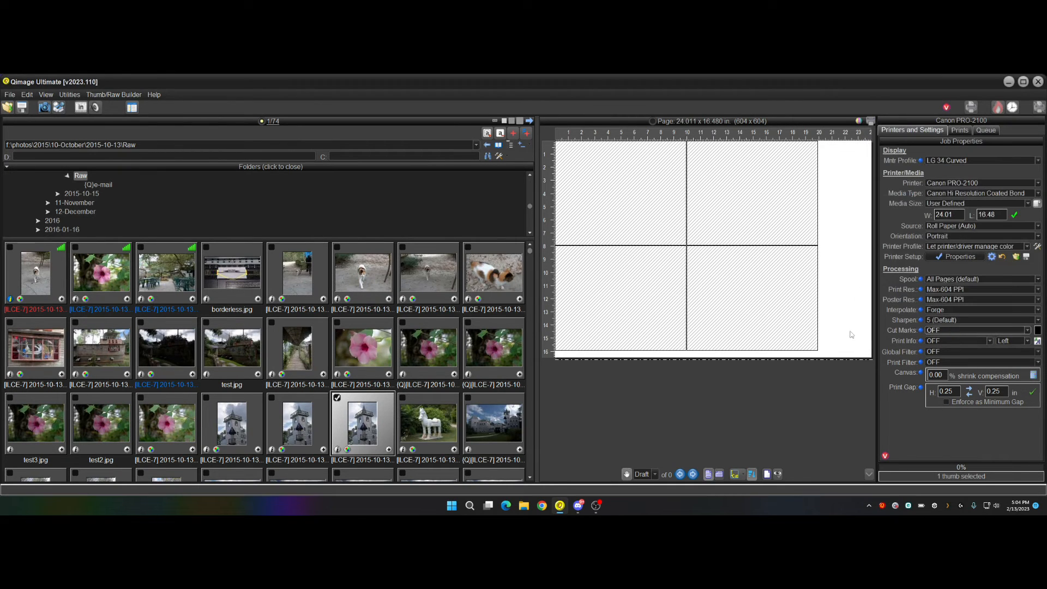
click(515, 330)
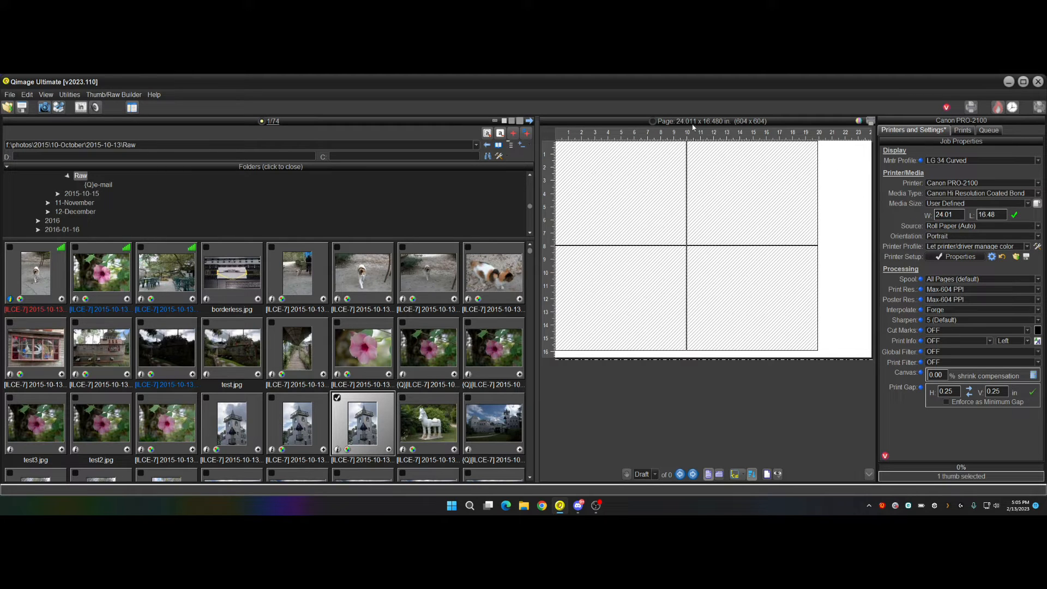
Add three 8 x 10 prints of the castle tower photo to the borderless roll page
click(369, 427)
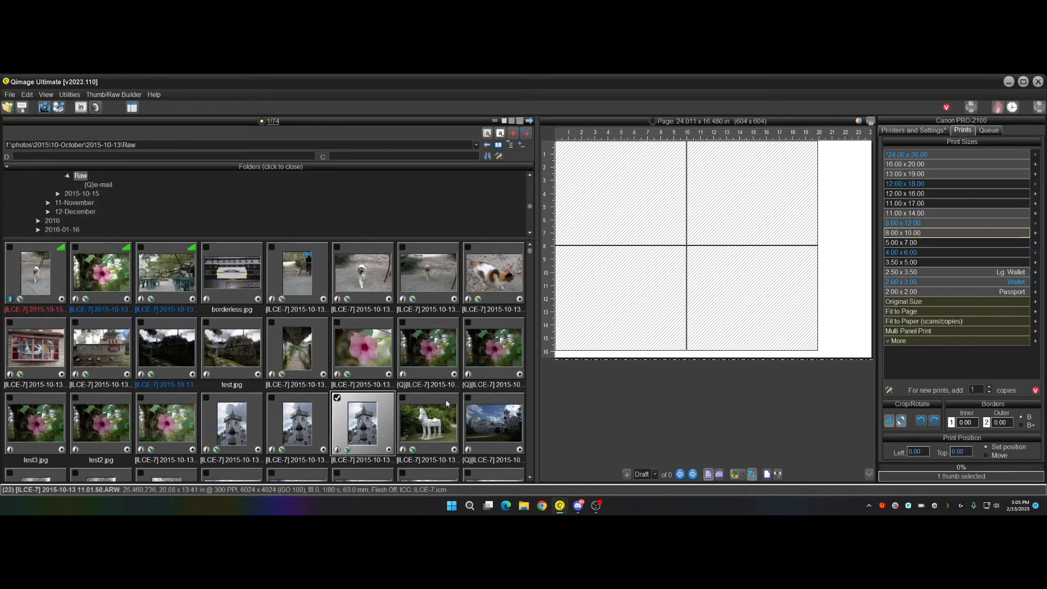
click(927, 233)
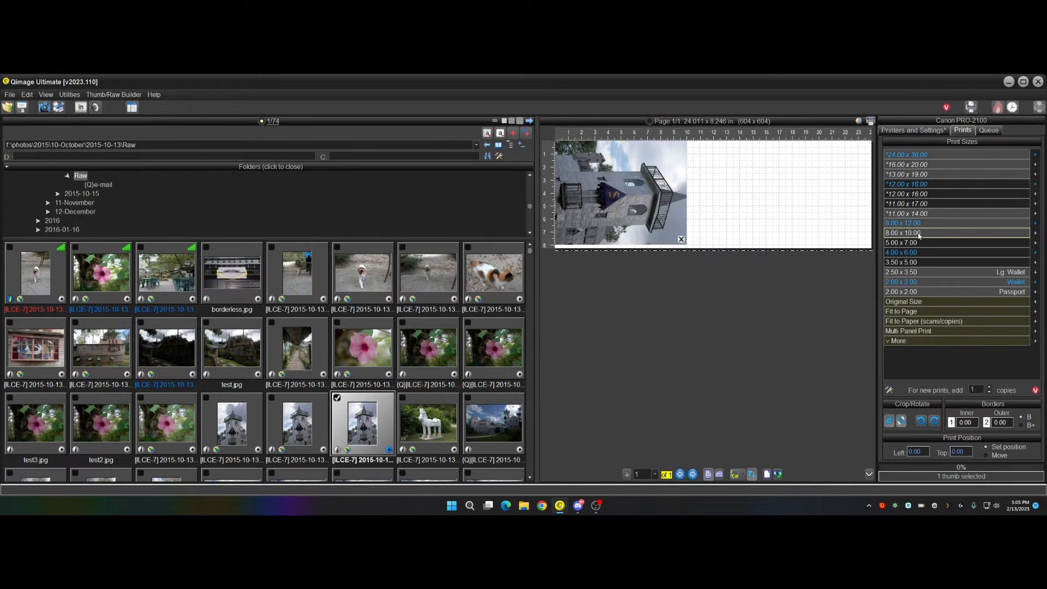
click(924, 233)
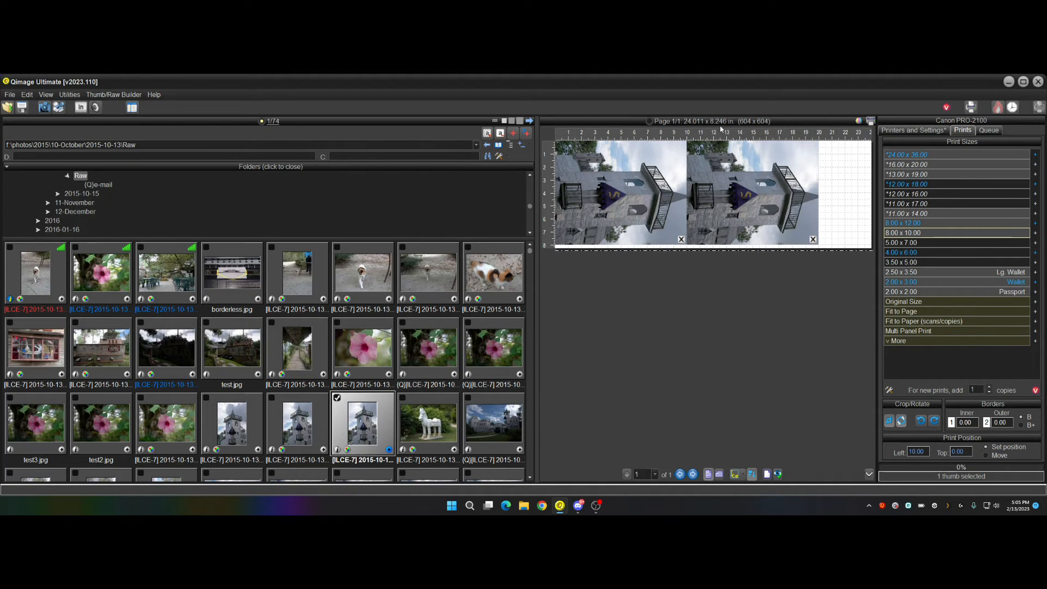
click(929, 237)
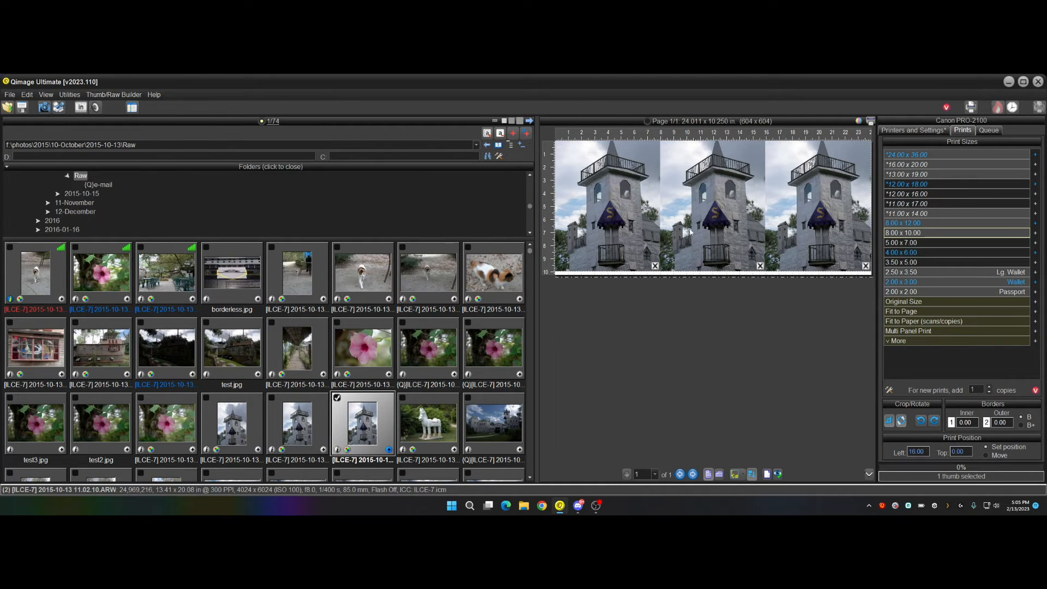
Inspect each of the three tower prints for its size and placement relative to the borderless roll's edges
mouse_move(786, 243)
click(708, 216)
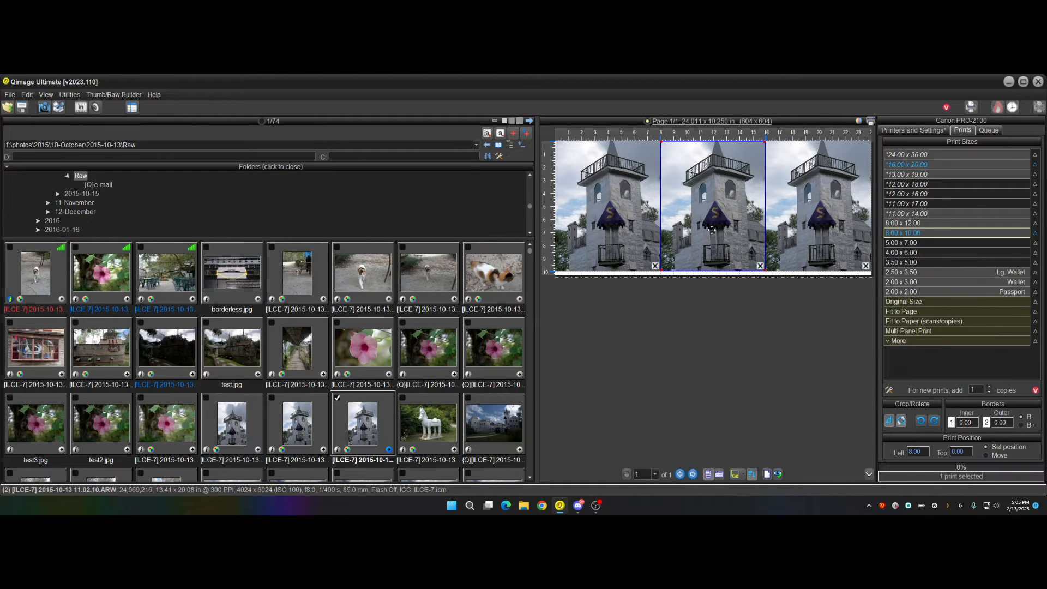
mouse_move(712, 231)
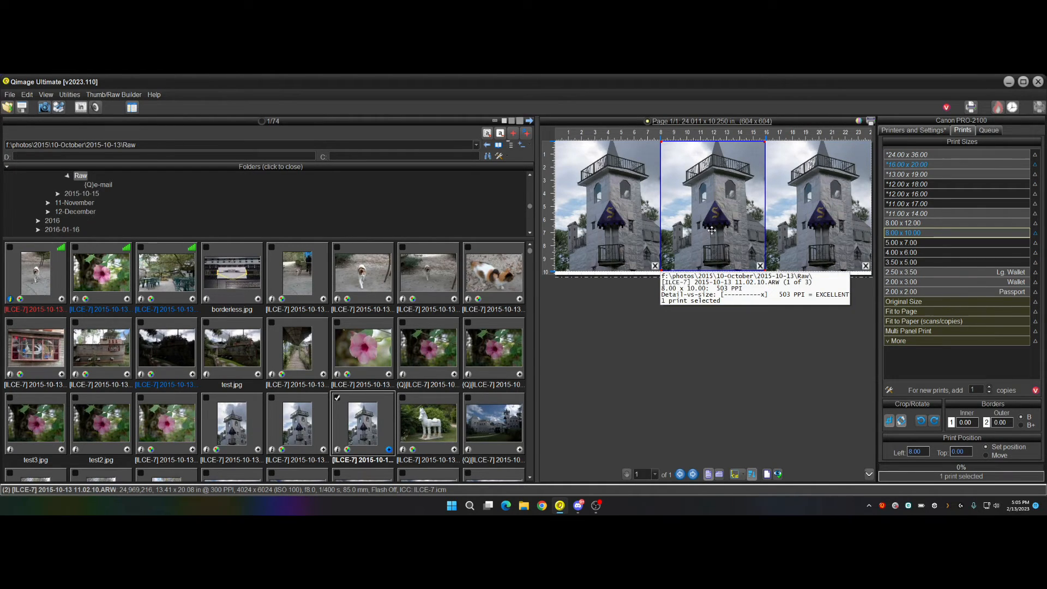
click(623, 224)
click(821, 220)
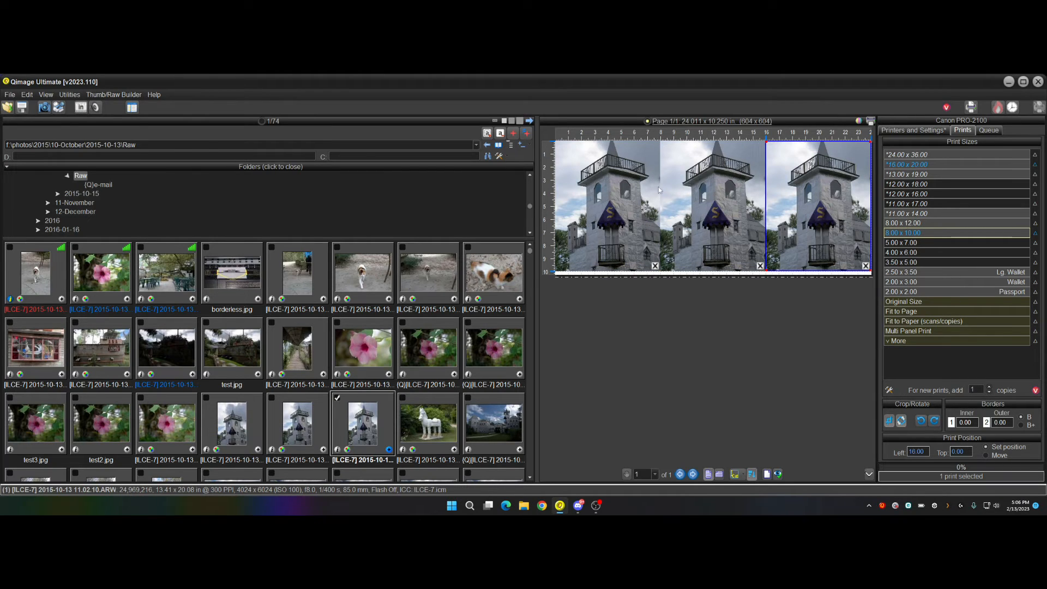
click(711, 206)
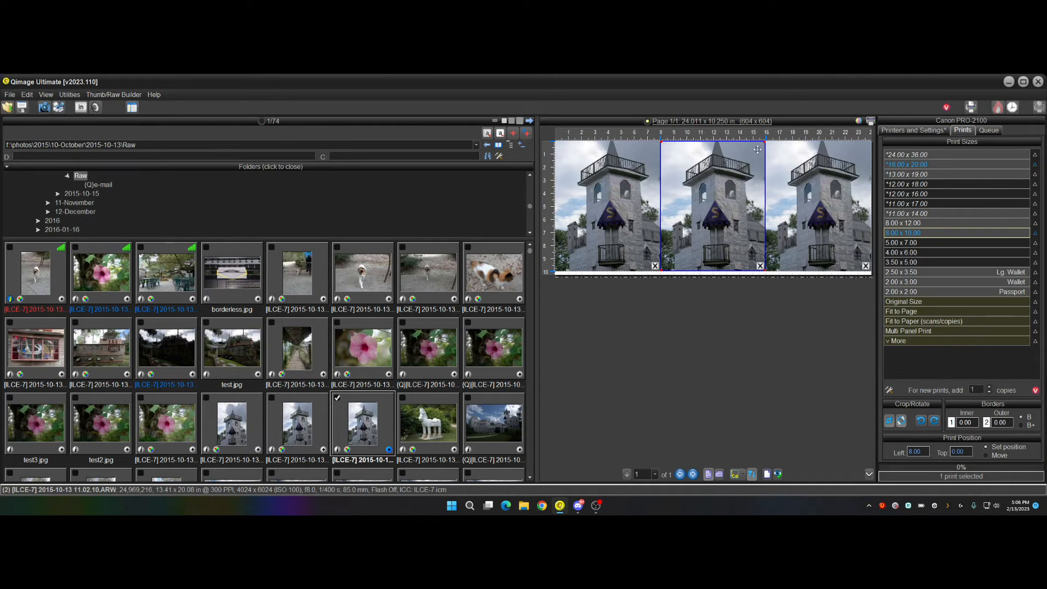
click(602, 211)
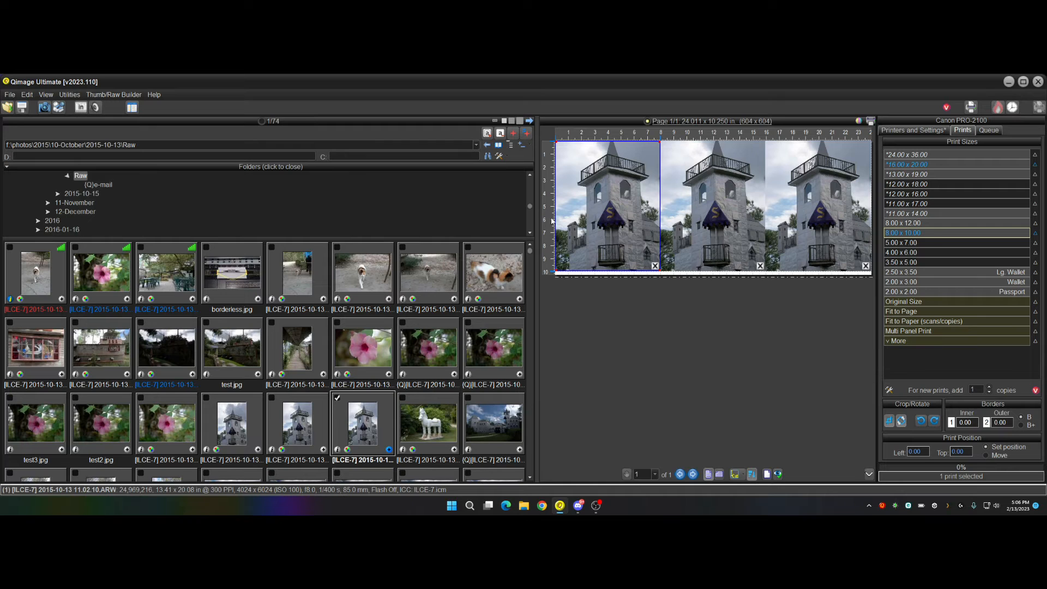
click(818, 211)
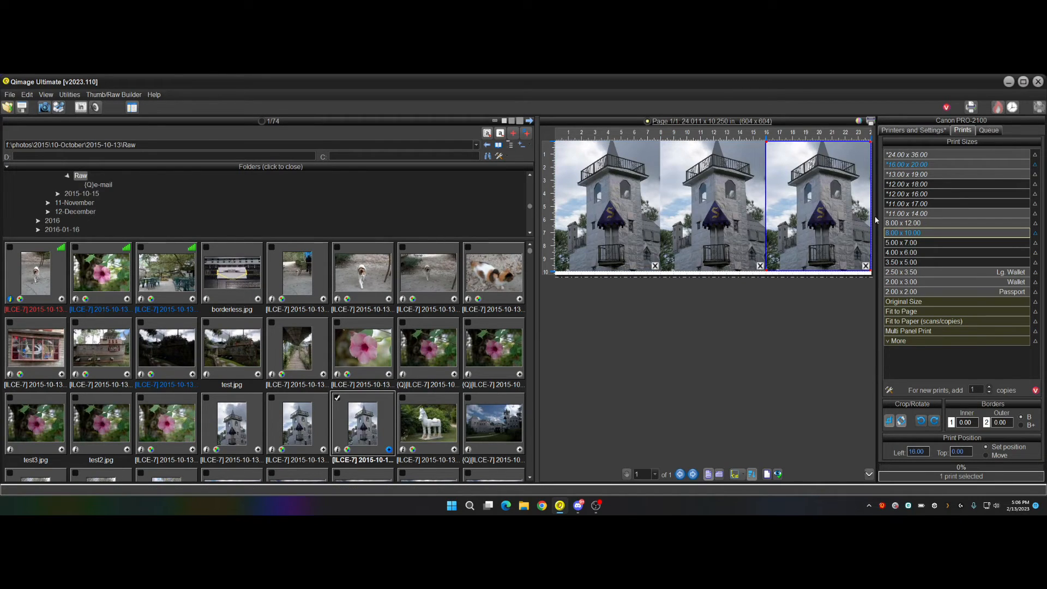
ctrl+click(608, 211)
click(707, 212)
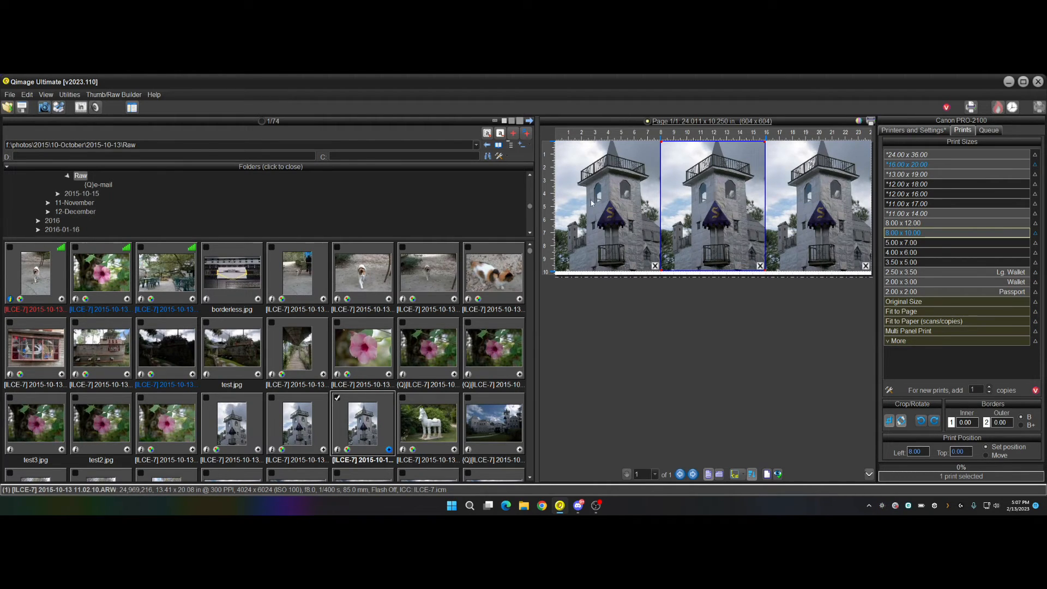
click(561, 203)
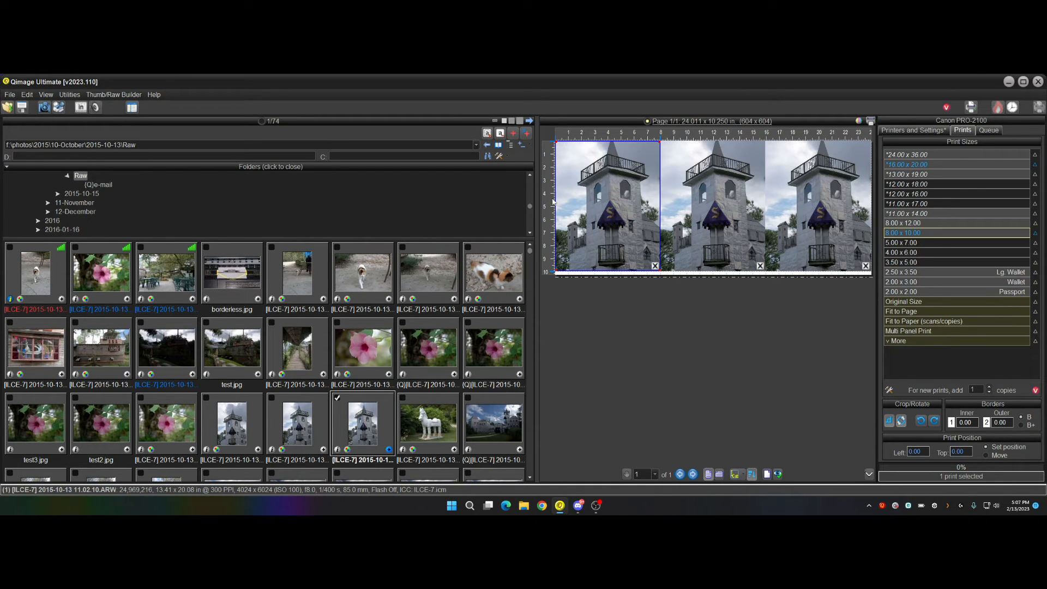
click(709, 215)
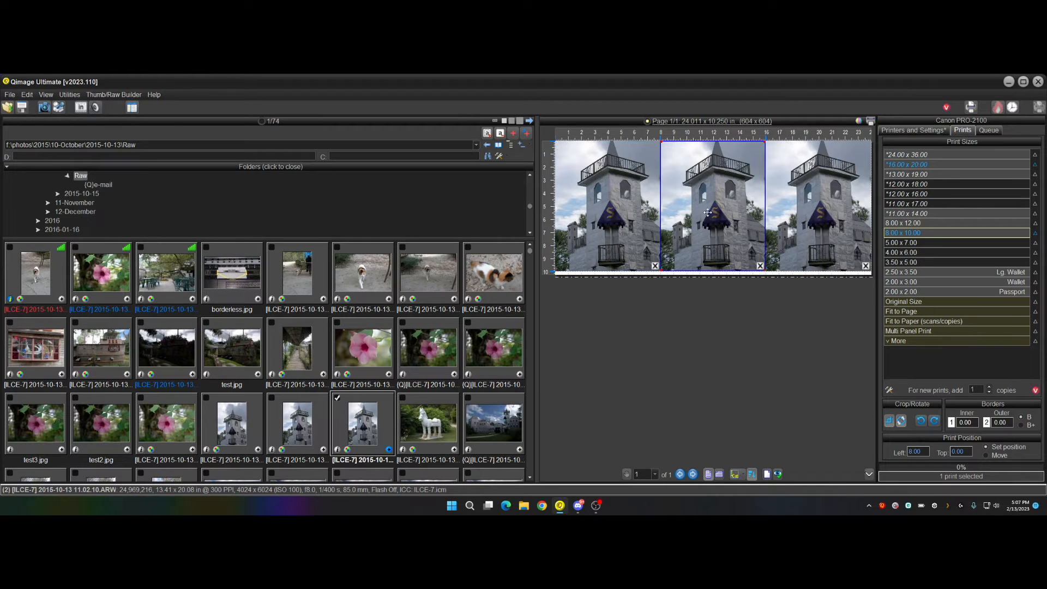
click(830, 218)
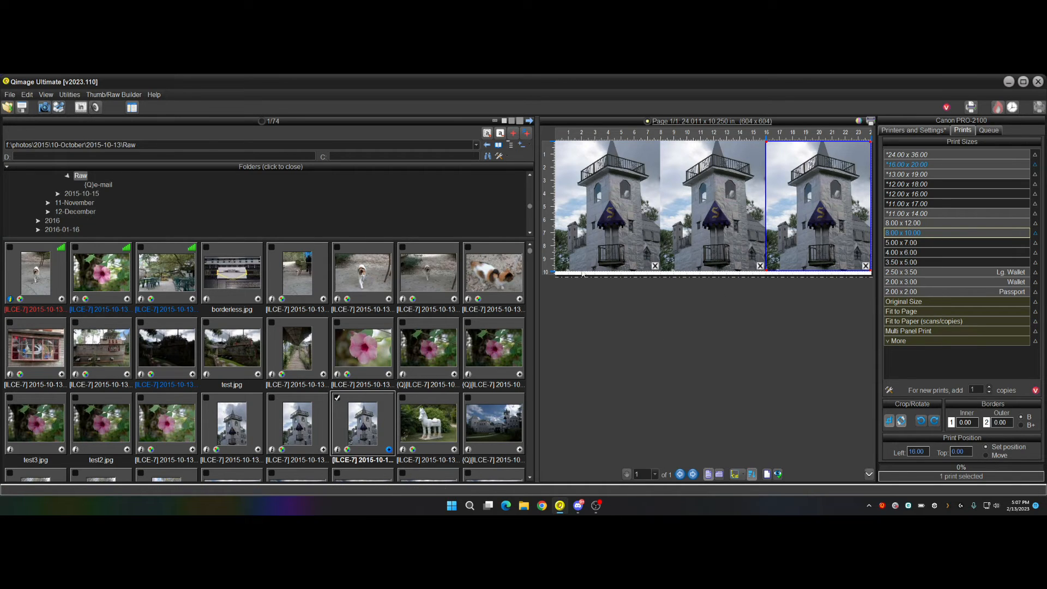
click(608, 204)
click(835, 208)
Remove all tower prints from the page and turn off borderless printing in the Canon PRO-2100 driver
right_click(746, 216)
click(802, 165)
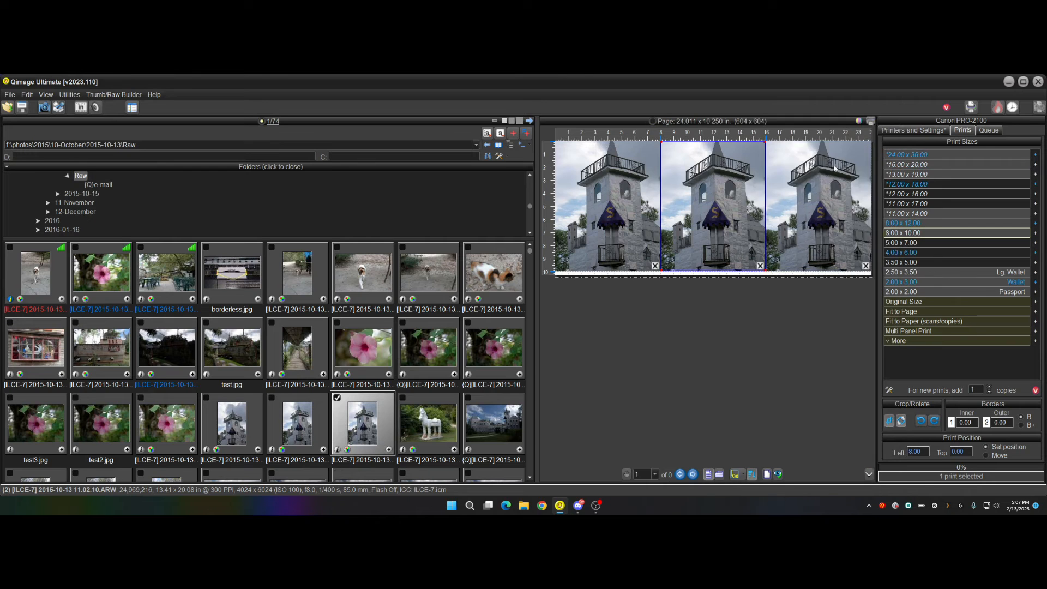
click(940, 131)
click(963, 259)
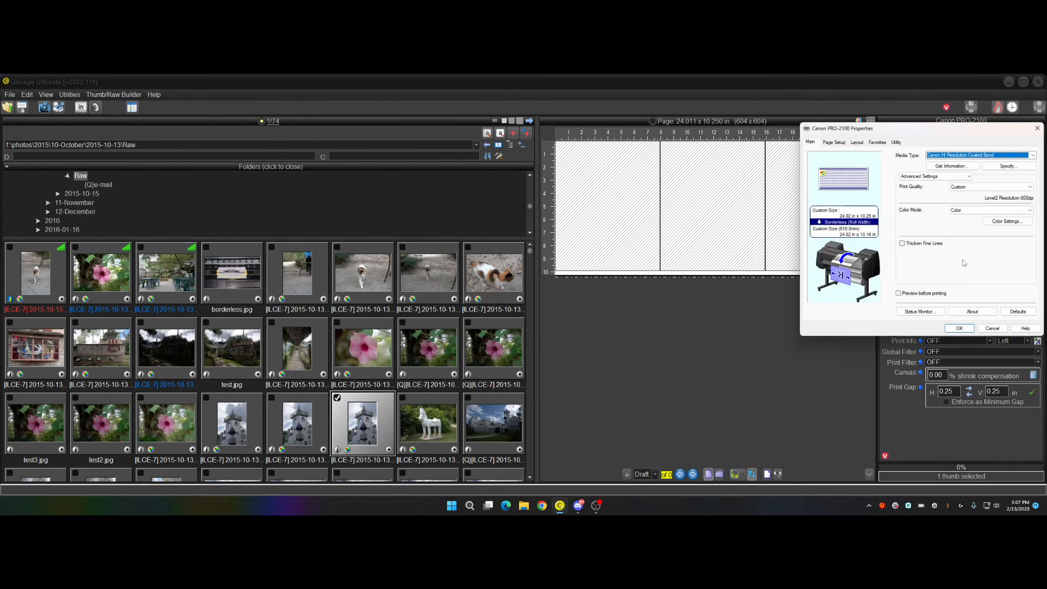
click(835, 142)
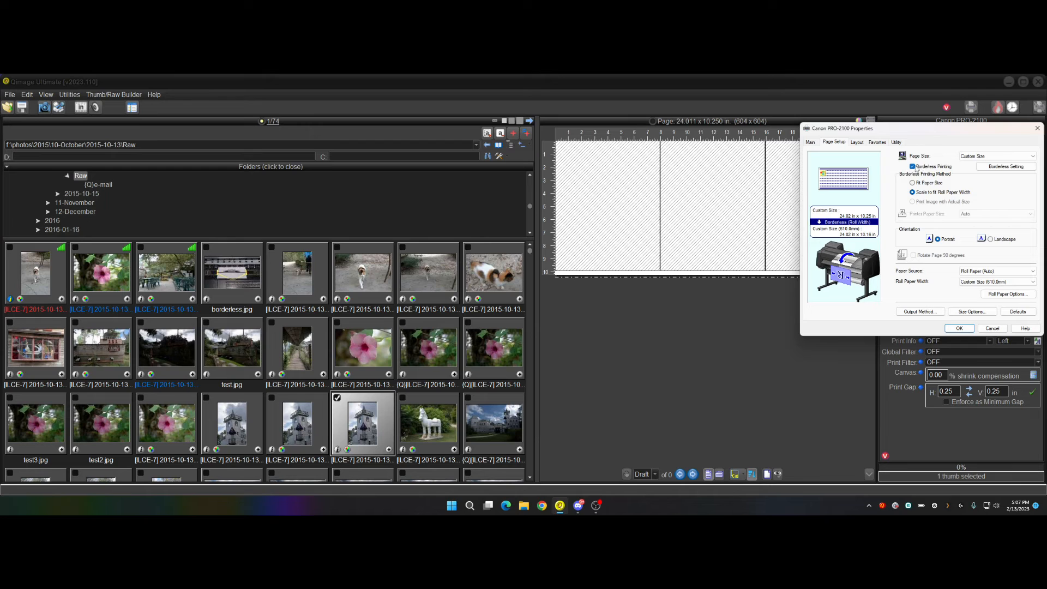
click(959, 329)
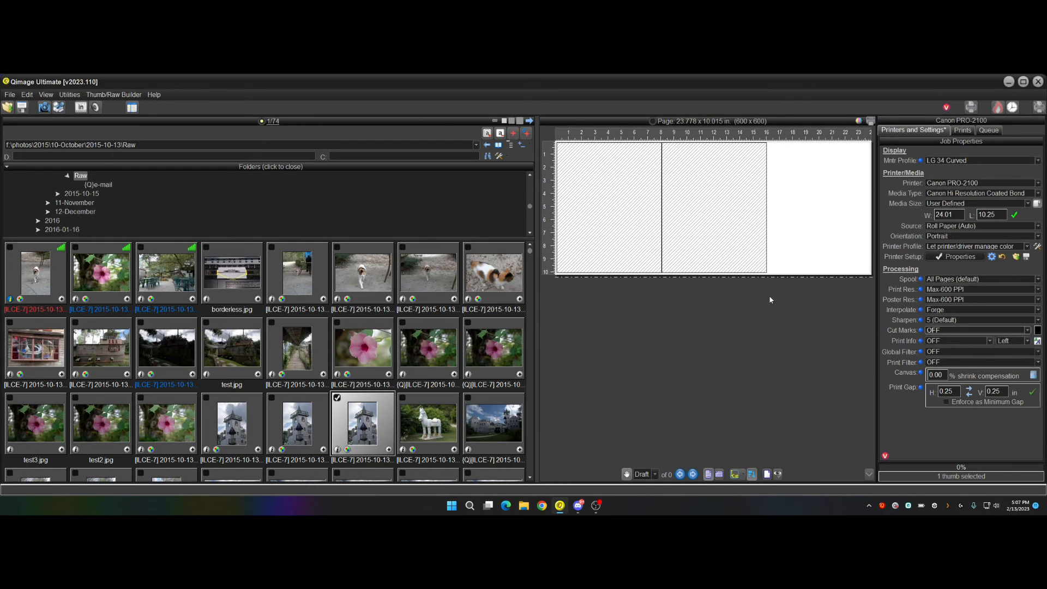
click(530, 329)
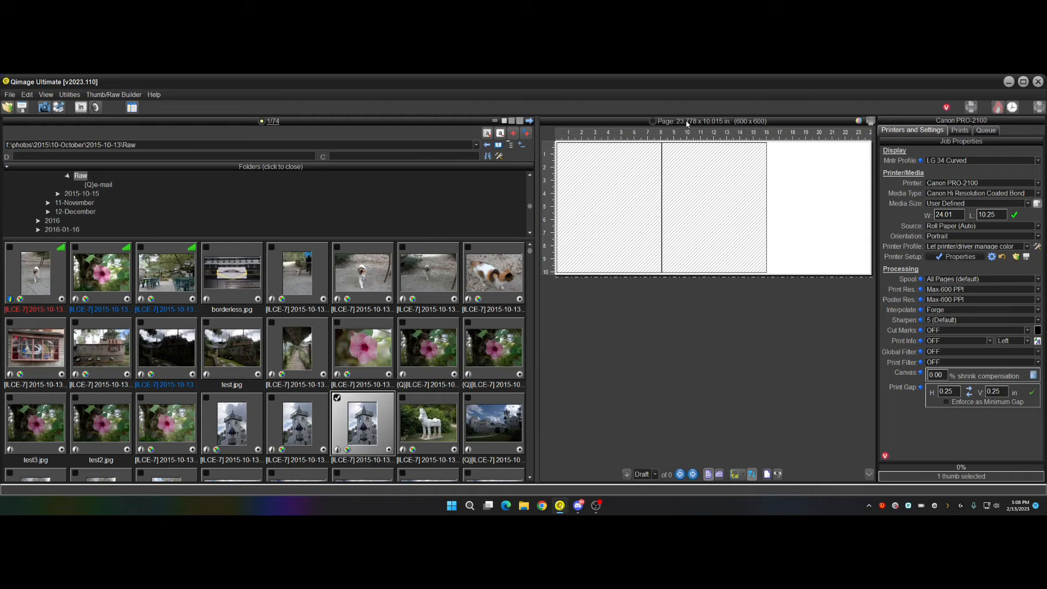
Add four 8 x 10 prints of the castle tower photo to the bordered roll page
click(369, 423)
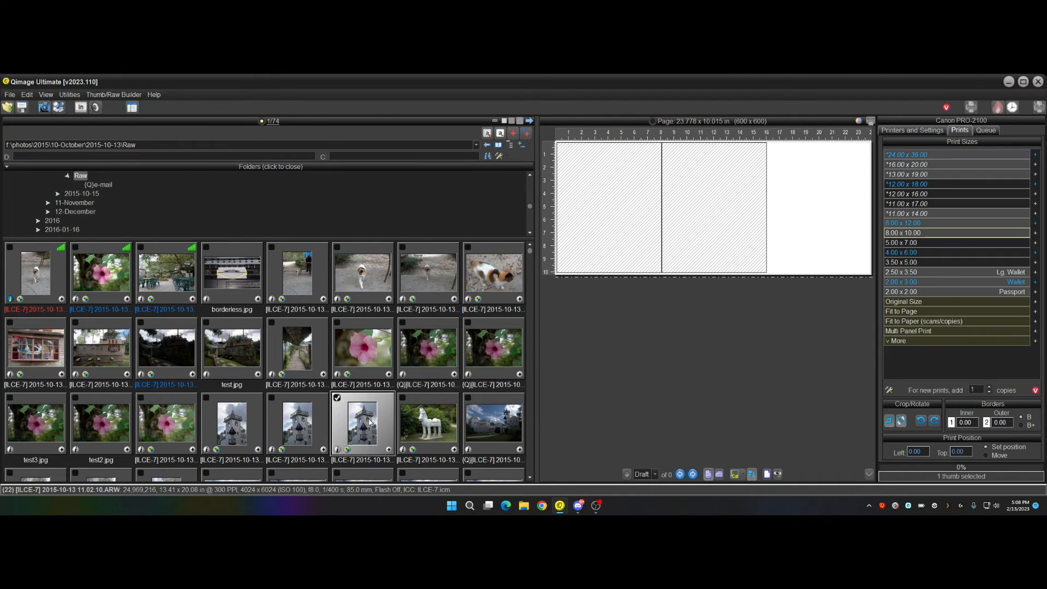
click(921, 233)
click(920, 233)
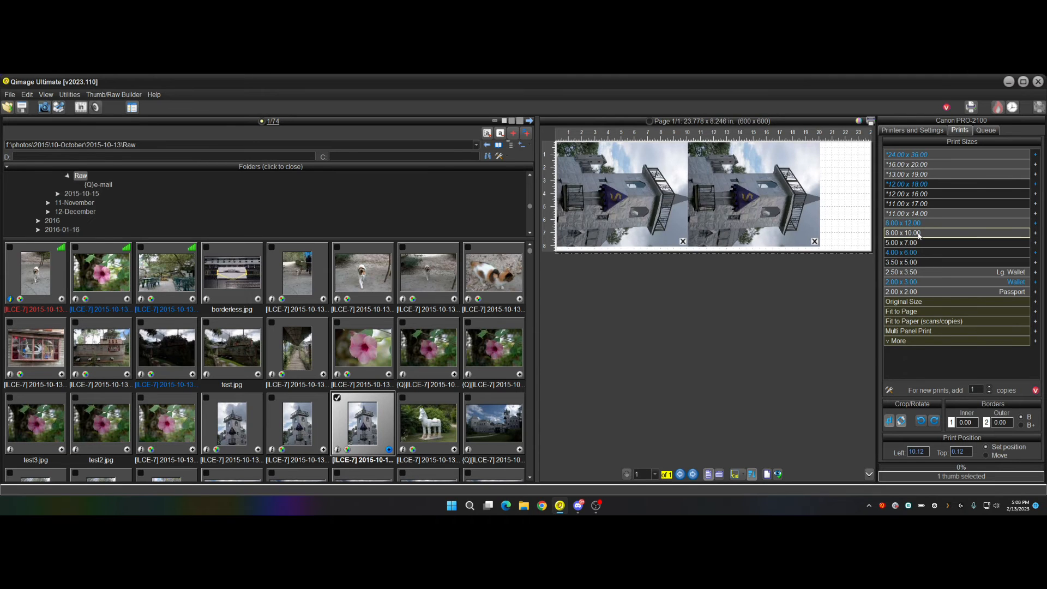
click(920, 233)
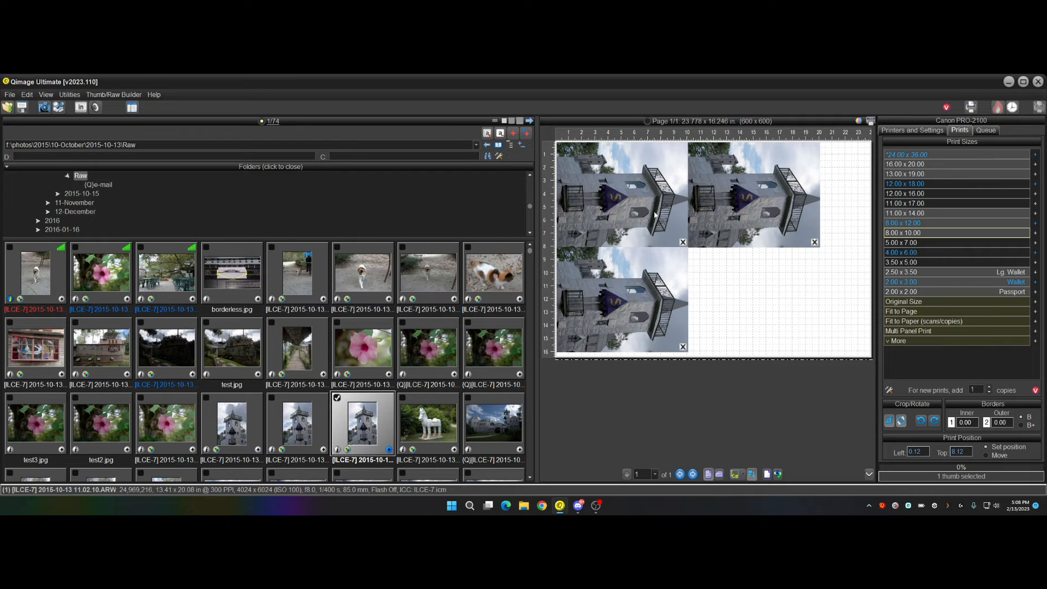
click(389, 451)
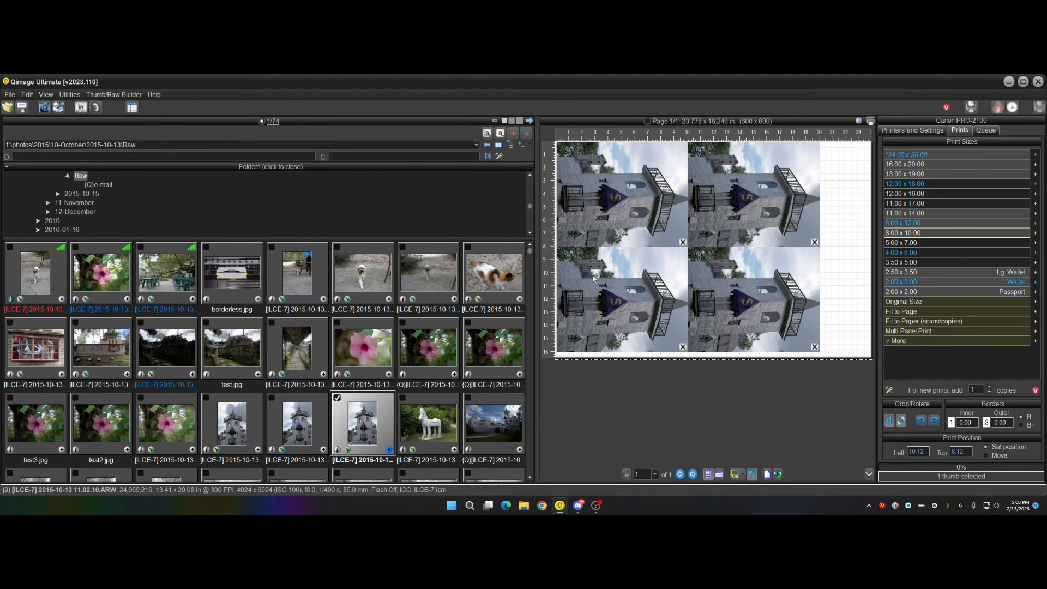
Select all four tower prints on the roll page and bring up the printer and job settings
click(621, 203)
ctrl+click(739, 202)
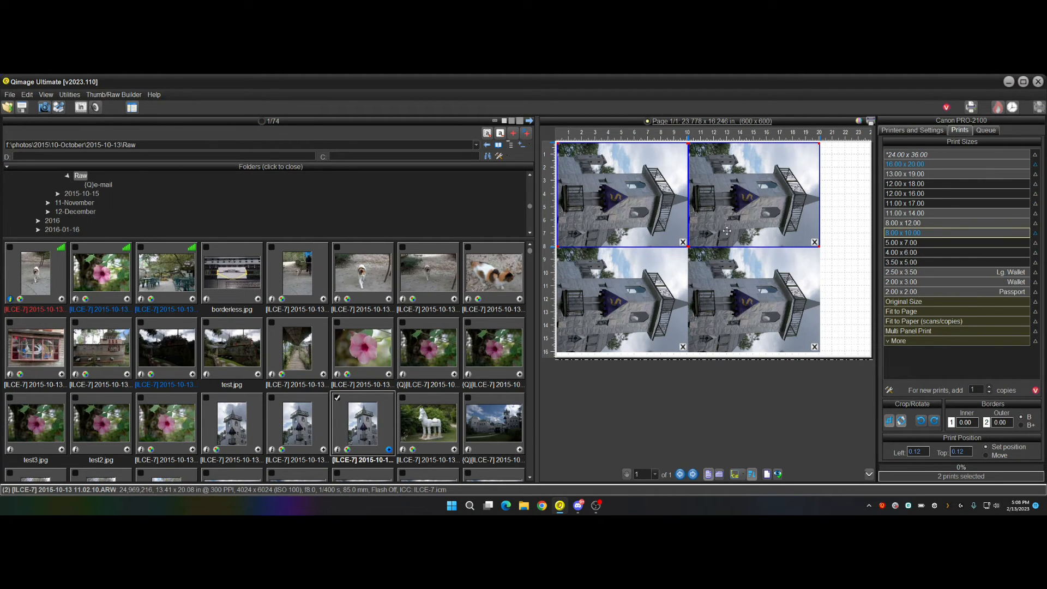
ctrl+click(654, 306)
ctrl+click(734, 288)
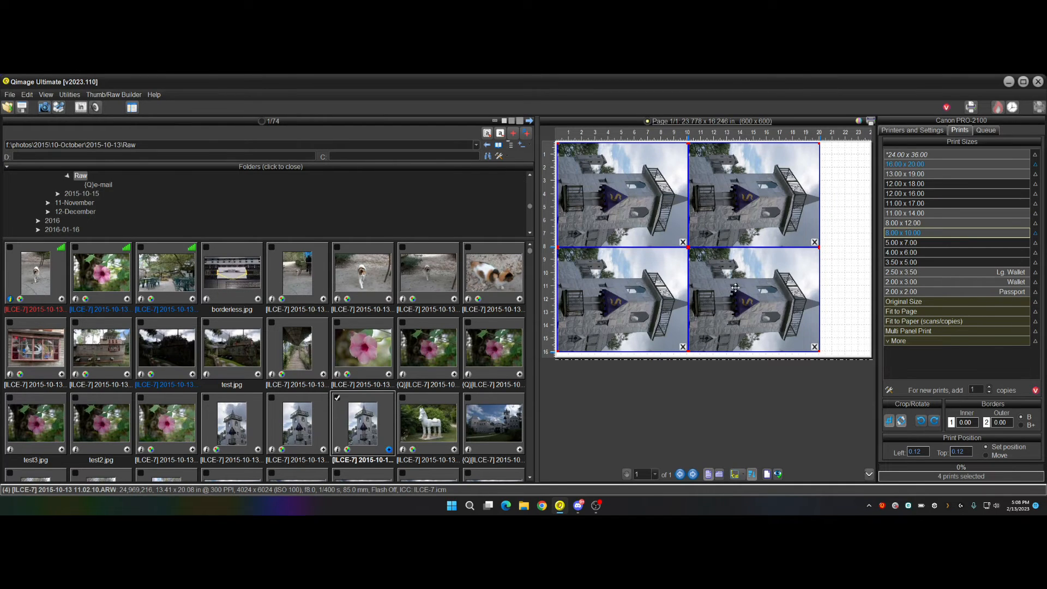
click(839, 280)
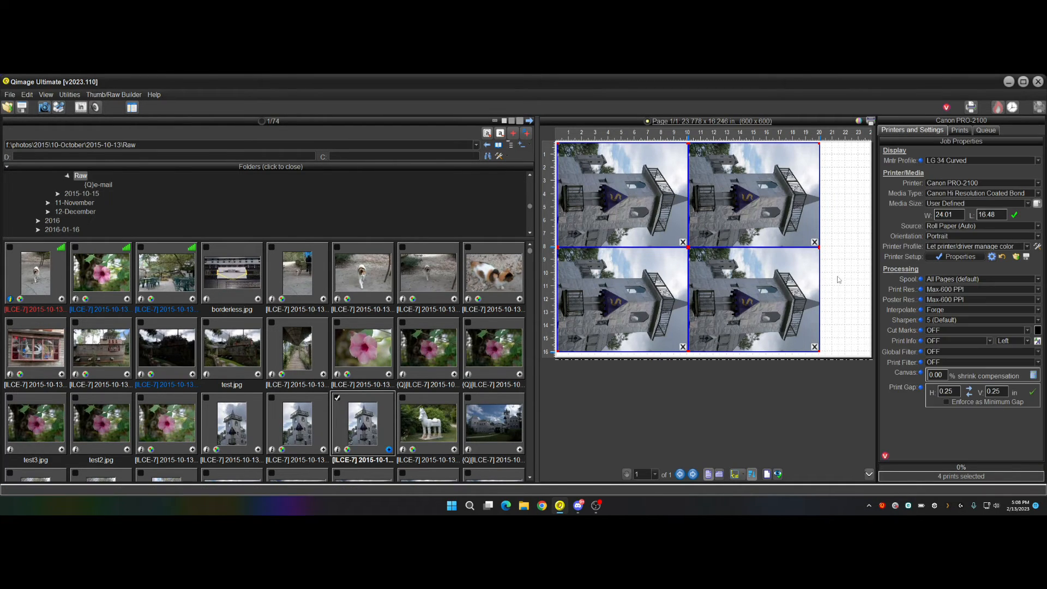
mouse_move(840, 282)
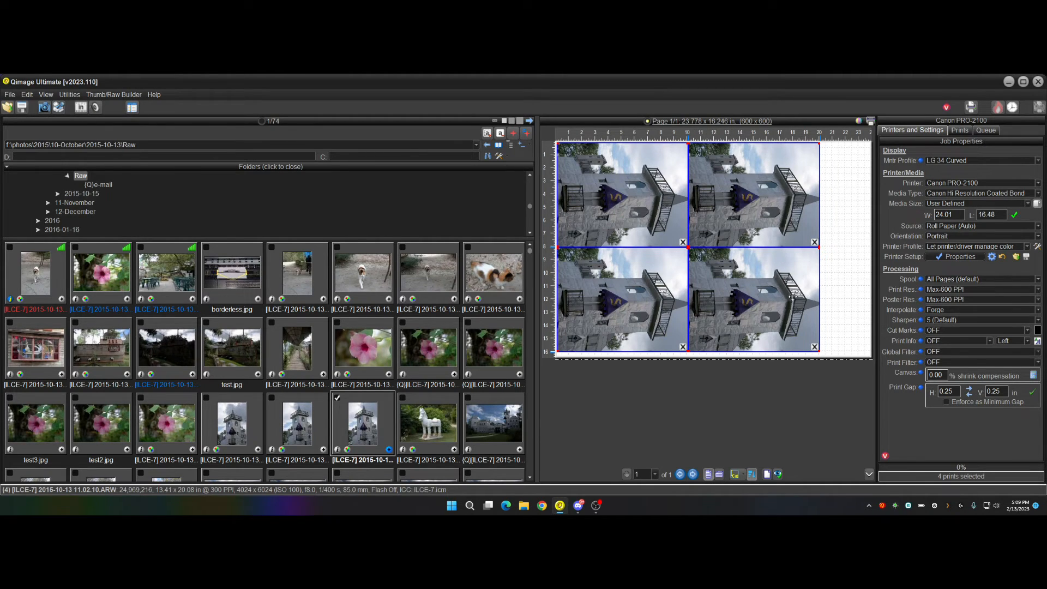
Switch the printer to EPSON ET-8550 Series and remove all tower prints from the page
click(1039, 186)
scroll(1038, 204, up, 5)
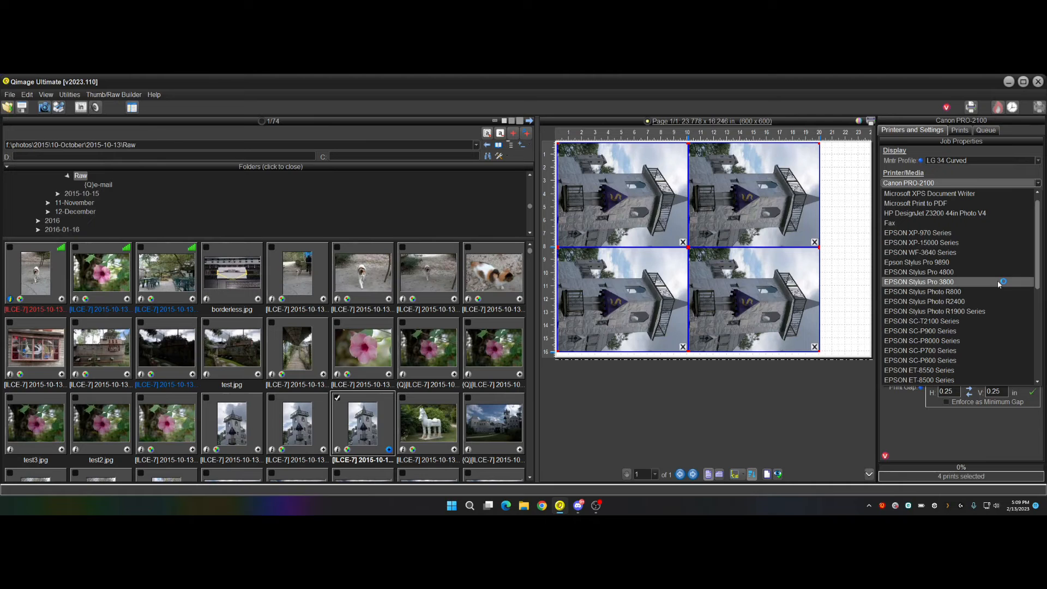
click(990, 371)
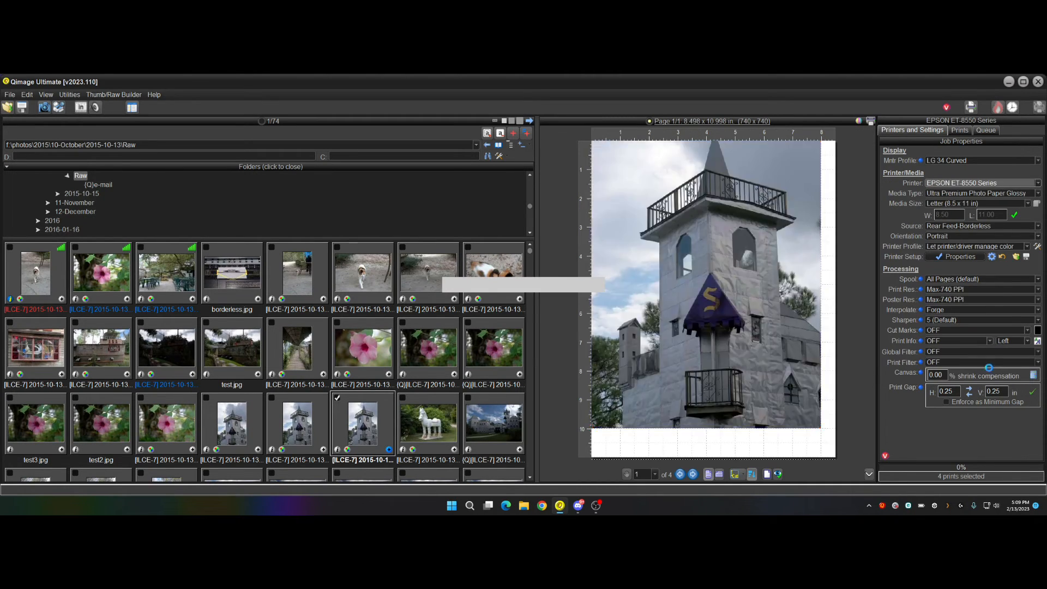
right_click(739, 252)
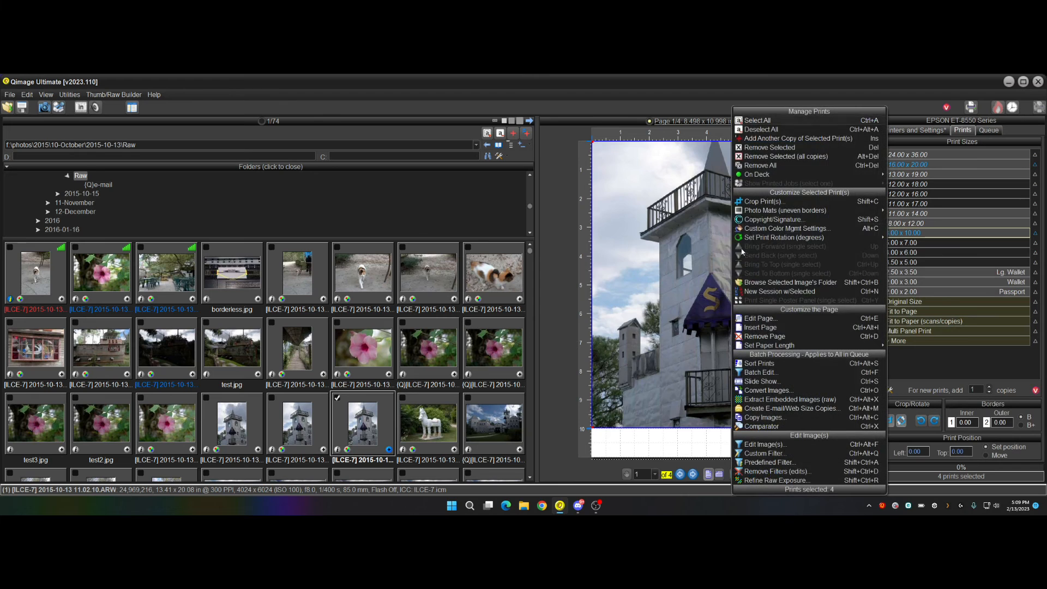
click(784, 166)
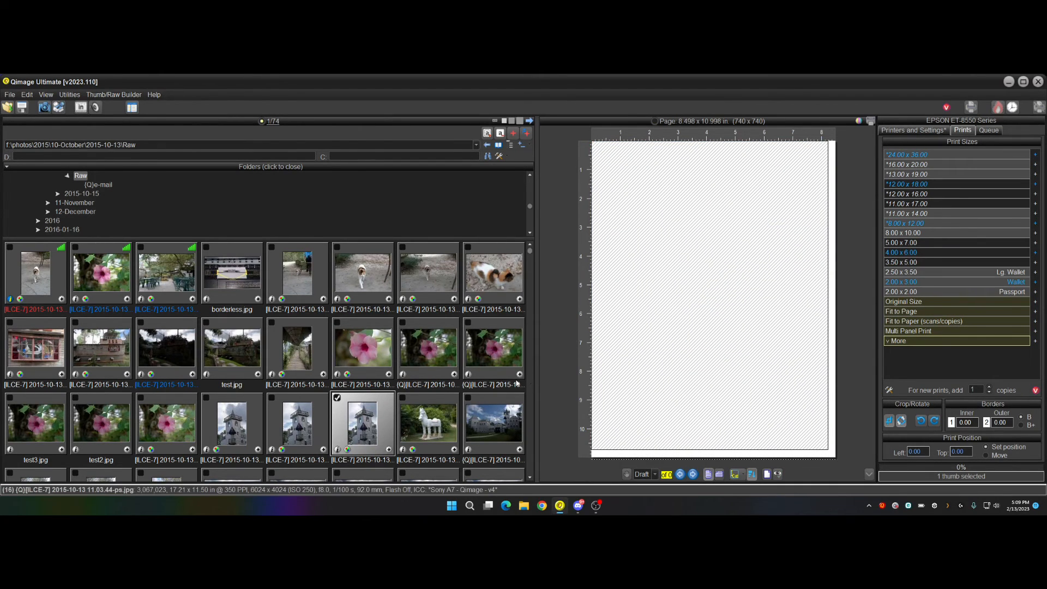
Set the print placement to IntelliCenter and add a Fit to Page print of the castle tower photo
click(733, 475)
click(778, 335)
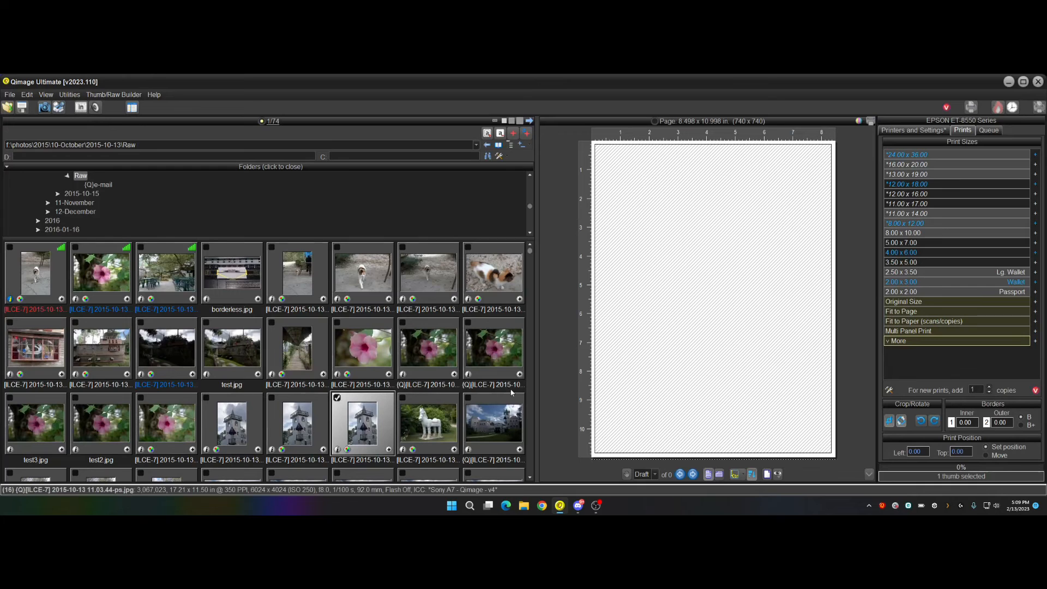
click(926, 310)
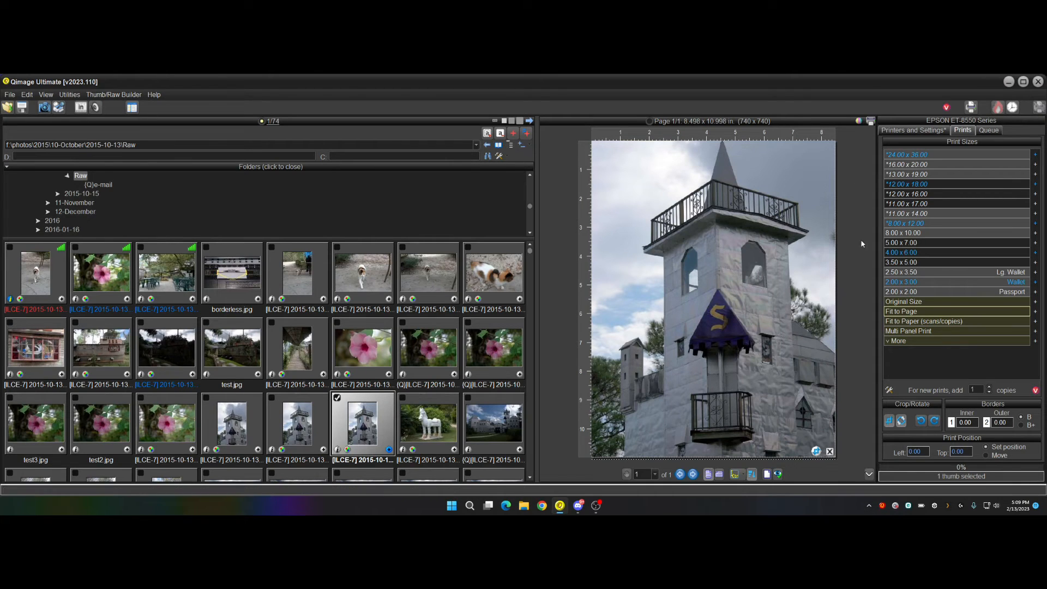
Replace the full-page tower print with an 8 x 10 print and inspect its size and placement on the borderless sheet
click(830, 452)
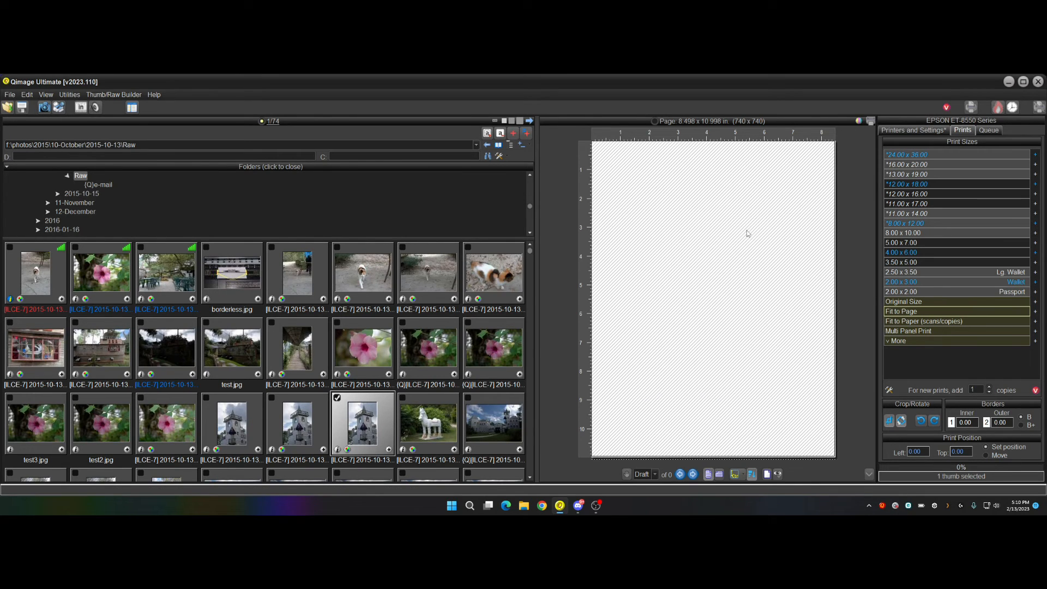
click(925, 232)
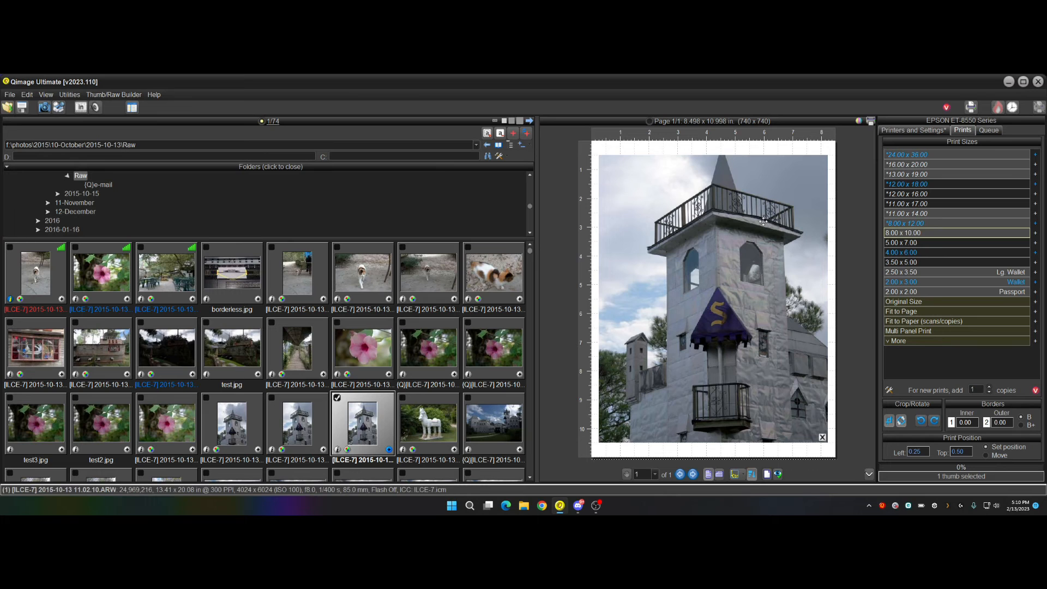
mouse_move(692, 378)
click(660, 338)
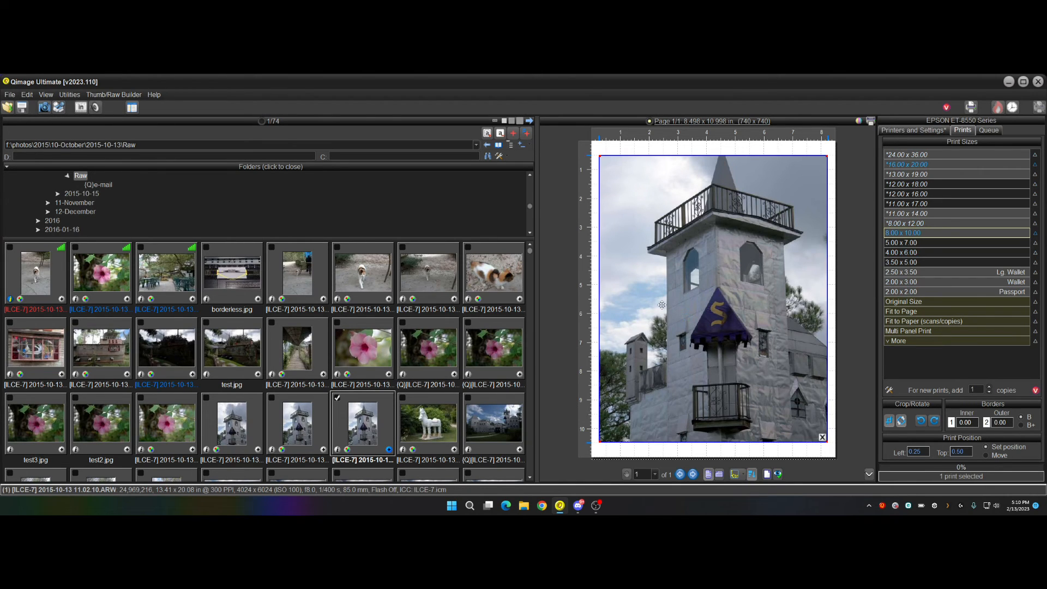
mouse_move(661, 305)
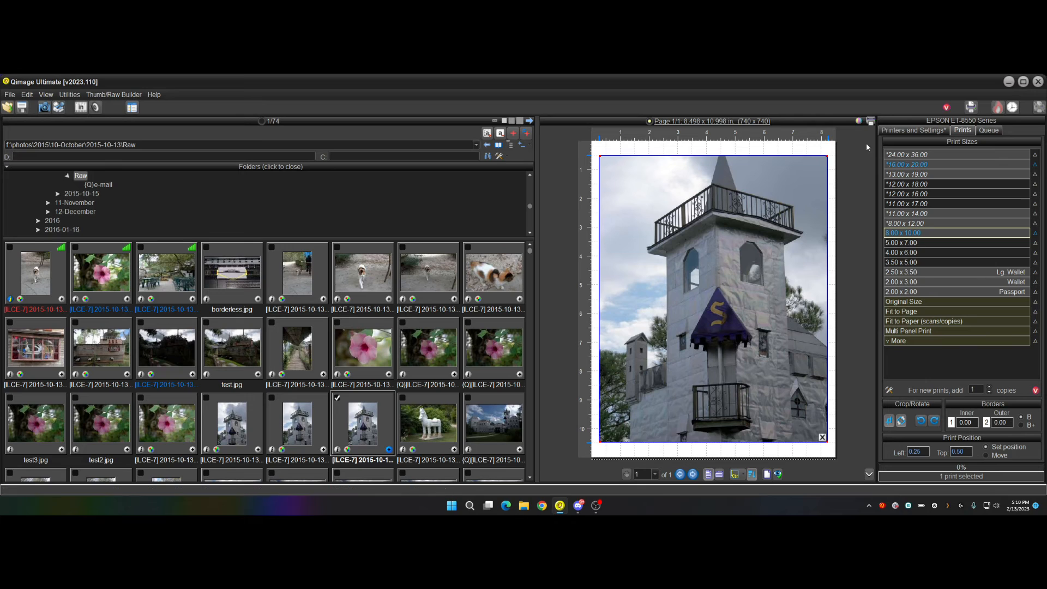
mouse_move(774, 126)
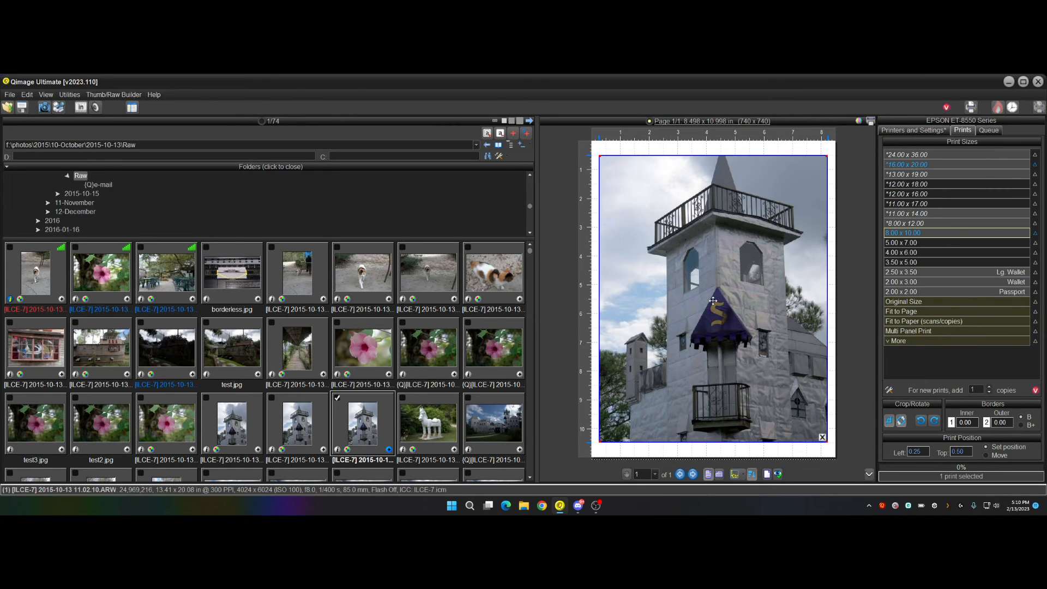
mouse_move(713, 300)
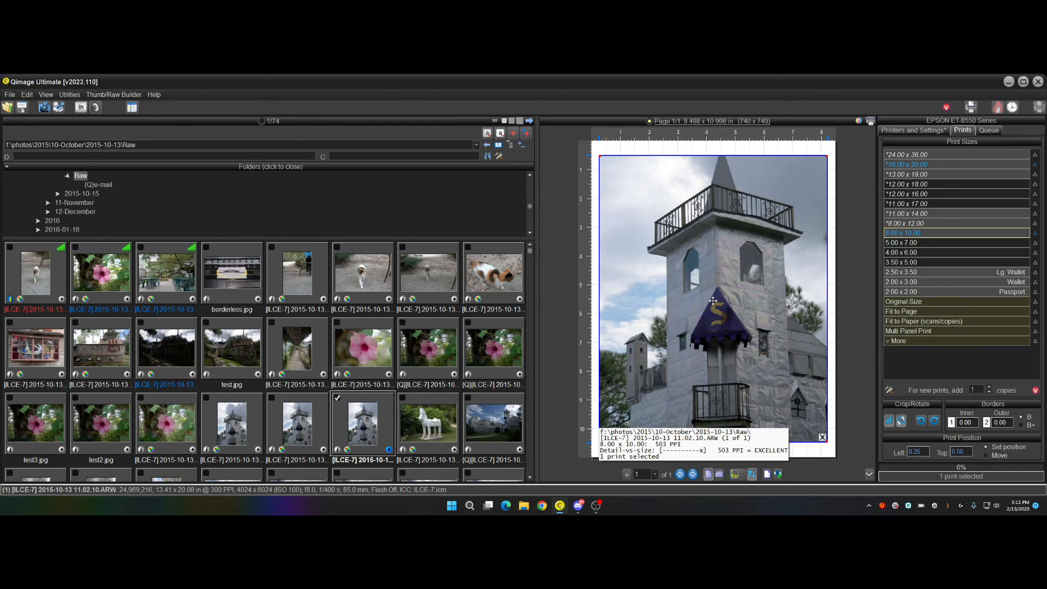
Replace the tower print with two 5 x 7 prints of the pink flower photo and select the upper one
click(823, 437)
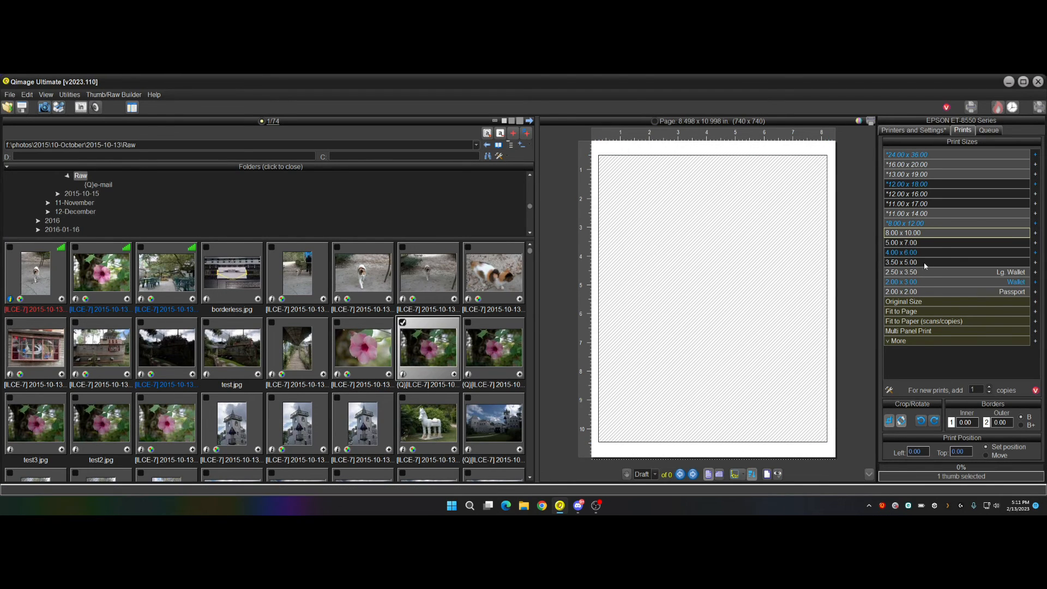
click(924, 242)
click(924, 242)
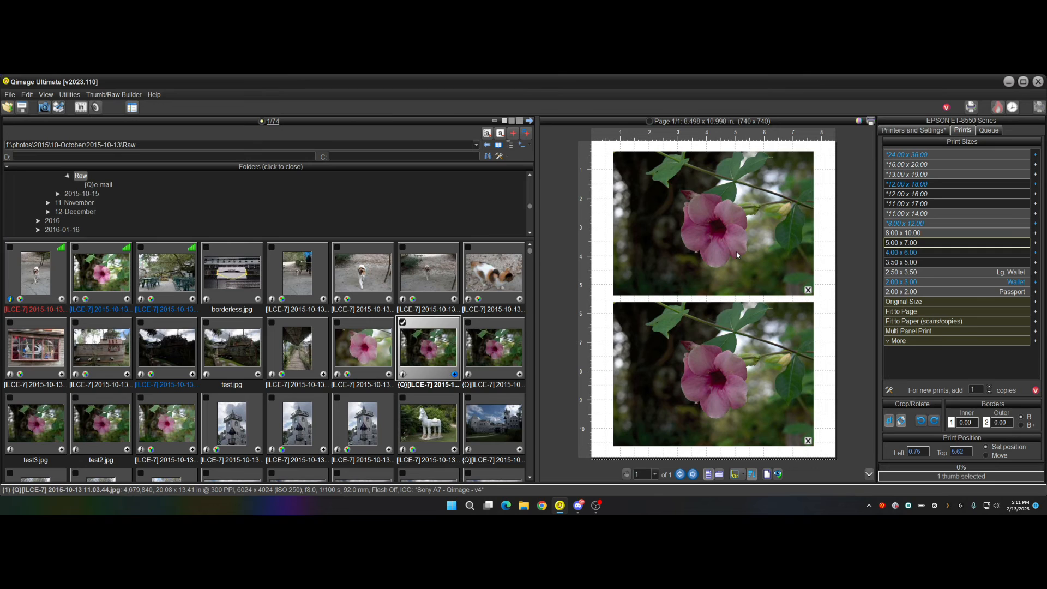
click(738, 249)
mouse_move(738, 249)
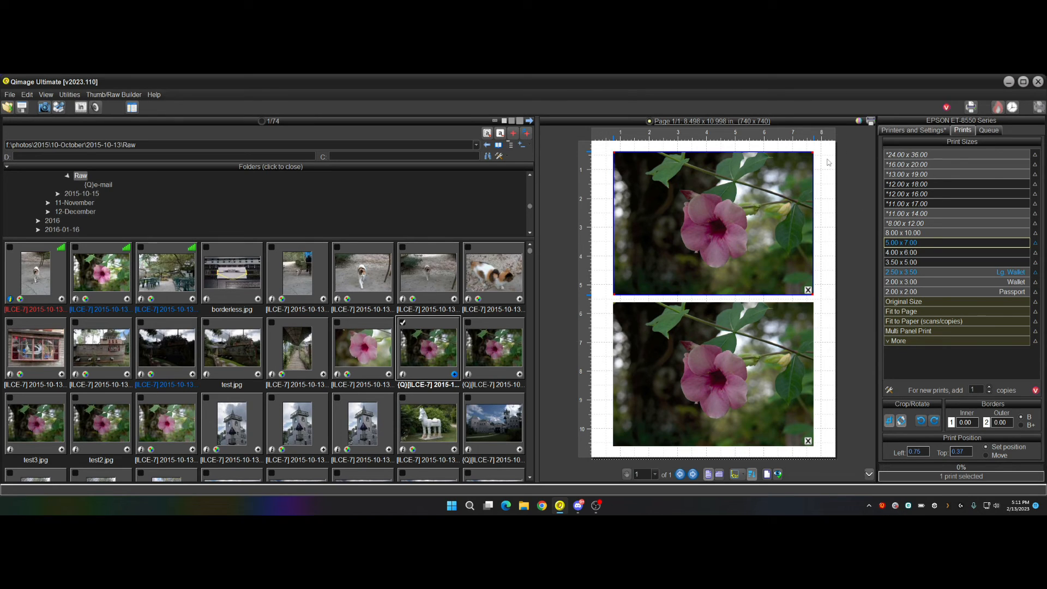
Review the Borderless Overspray/Expansion preference options without changing the setting
click(25, 96)
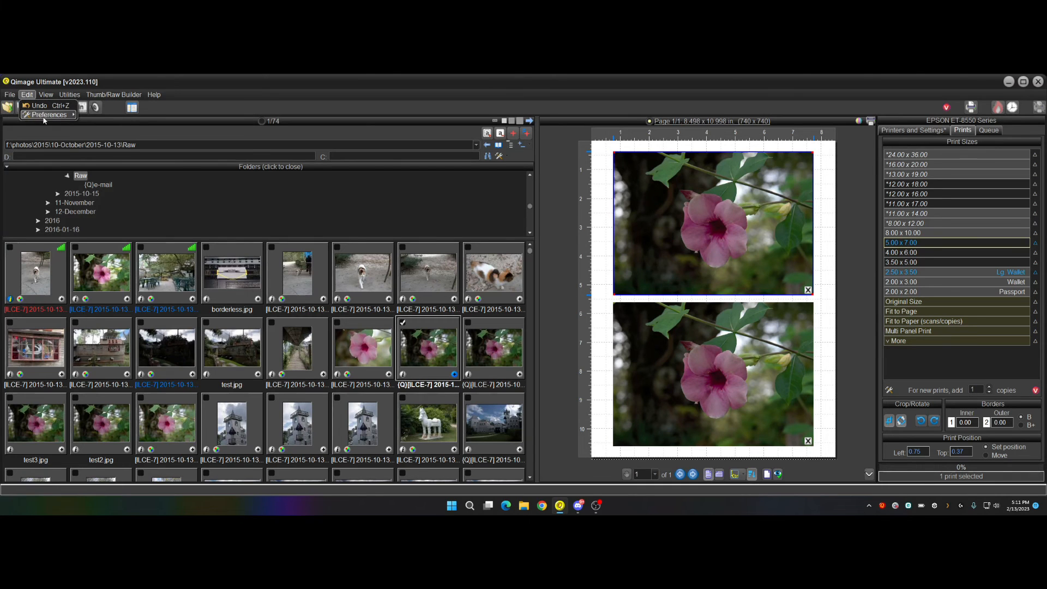
mouse_move(49, 114)
mouse_move(139, 136)
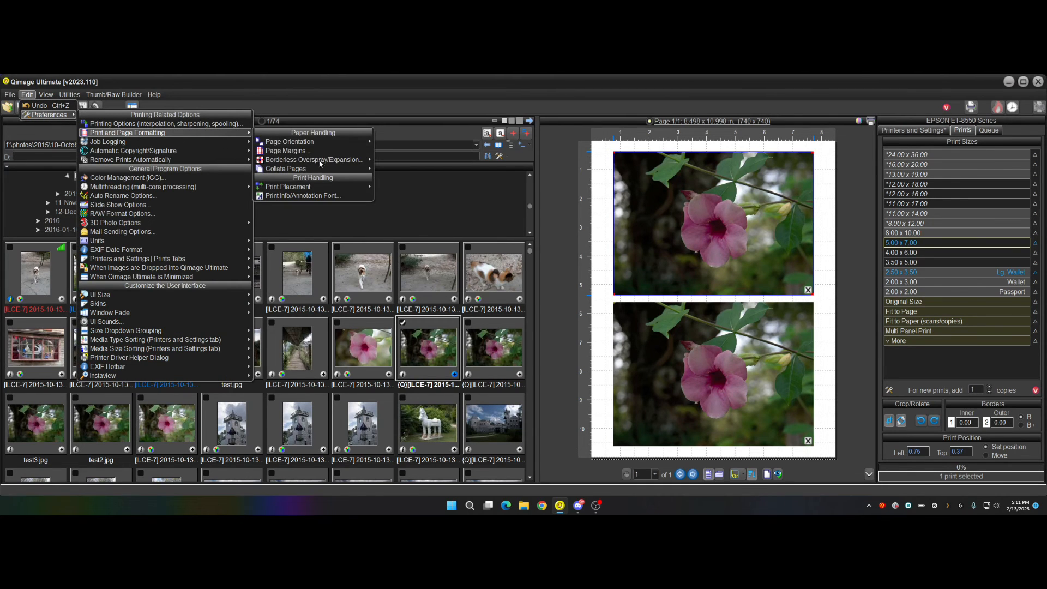
mouse_move(321, 162)
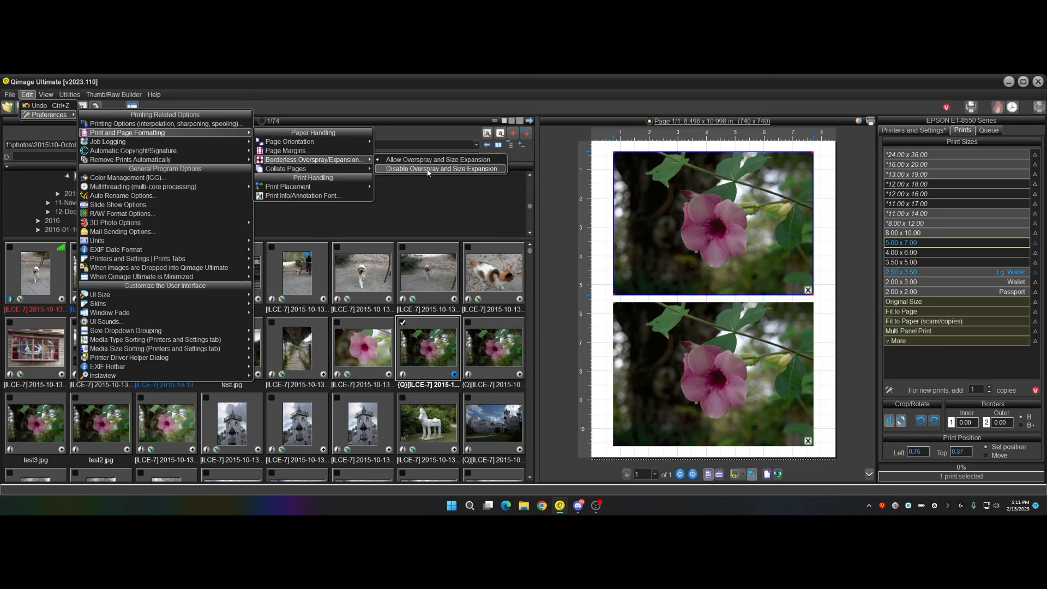
click(837, 97)
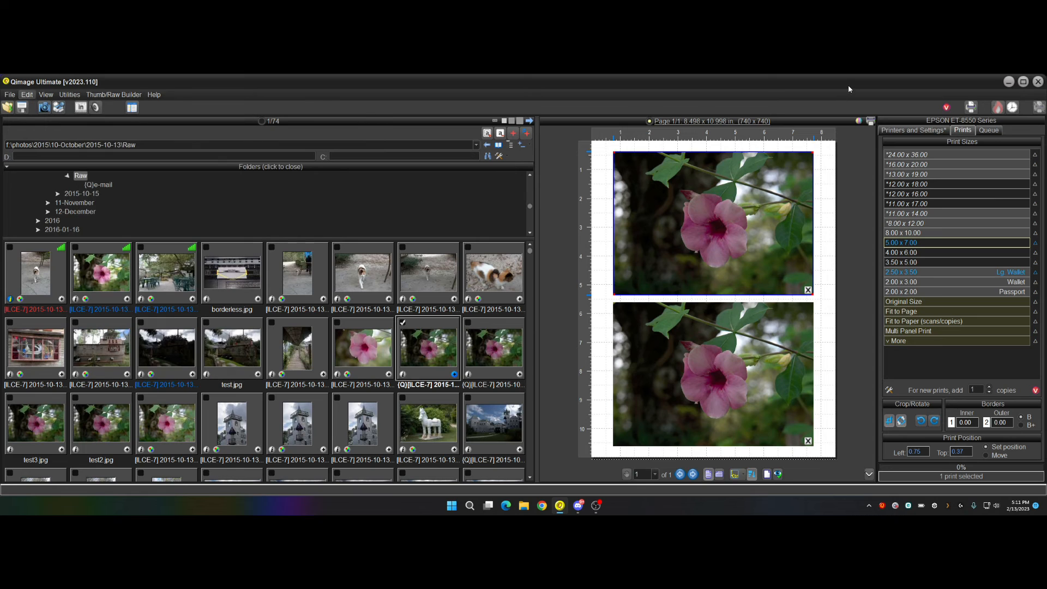
Remove the lower flower print and resize the remaining one to Fit to Page
click(809, 441)
click(742, 299)
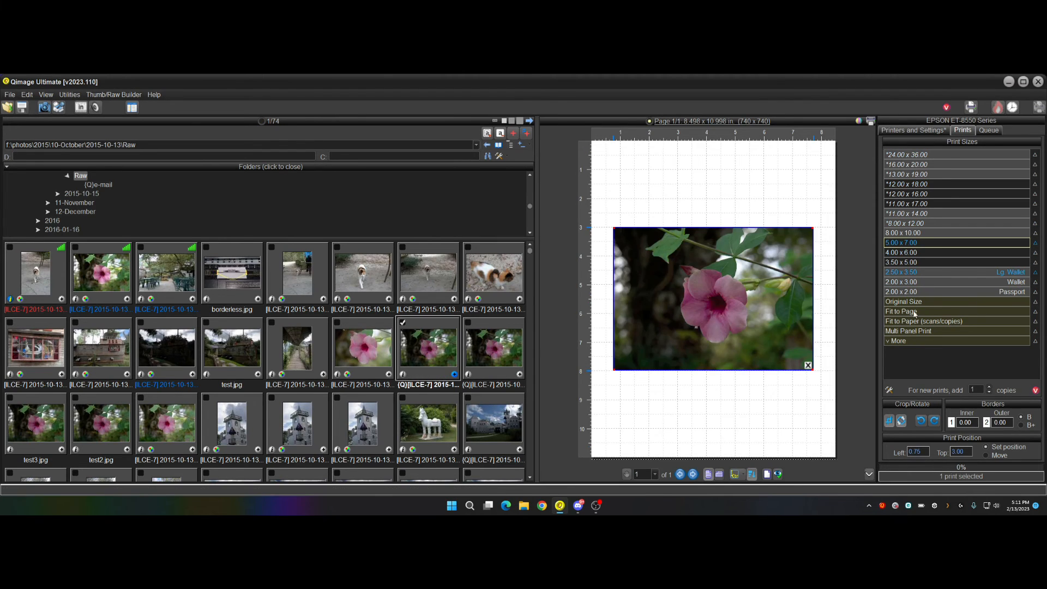
click(911, 312)
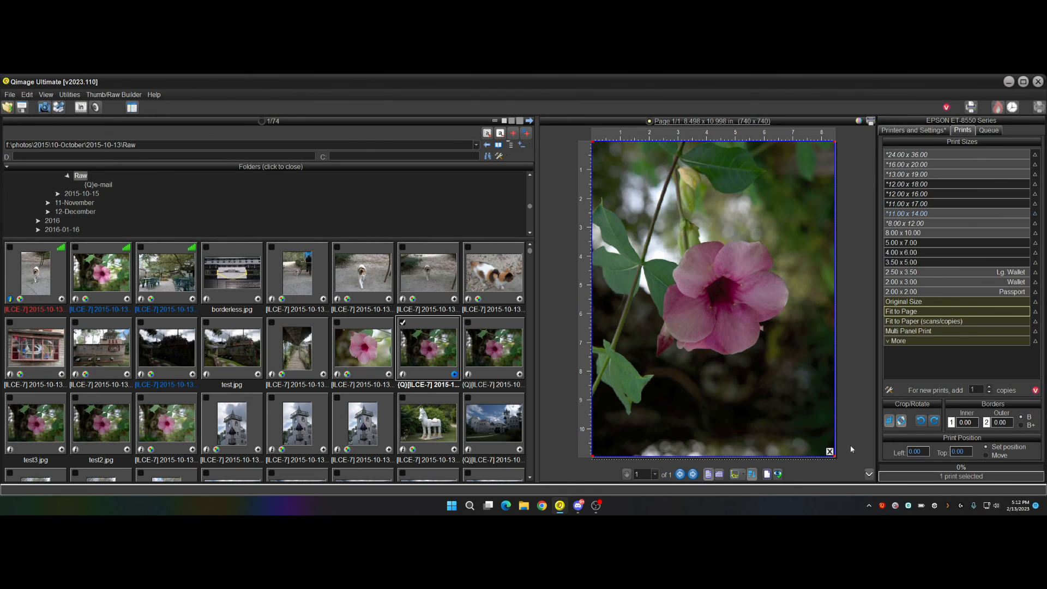
Remove the flower print from the page and turn off borderless printing in the EPSON ET-8550 driver
click(831, 452)
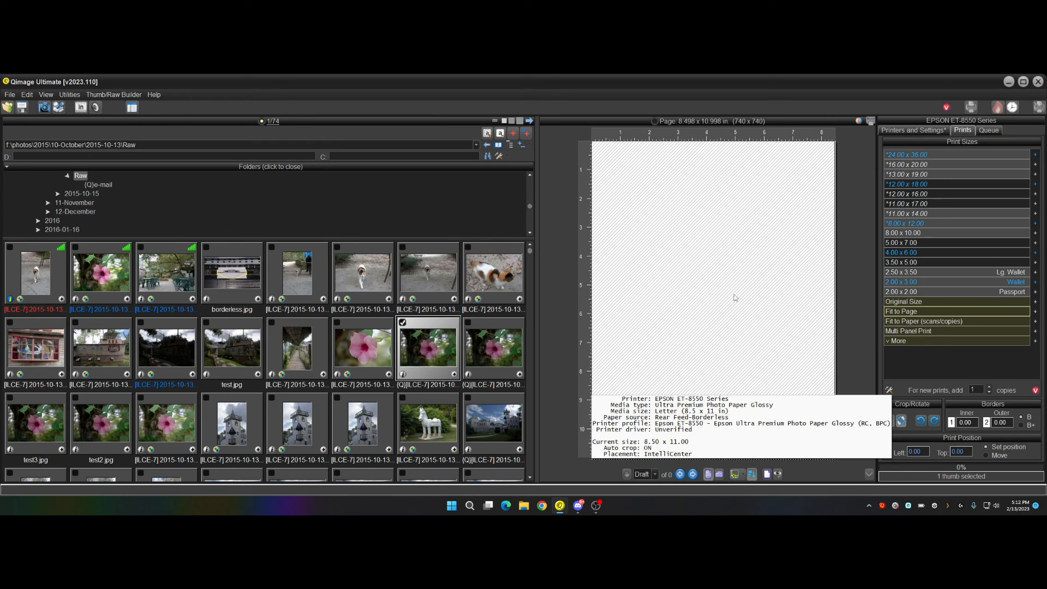
click(927, 131)
click(966, 258)
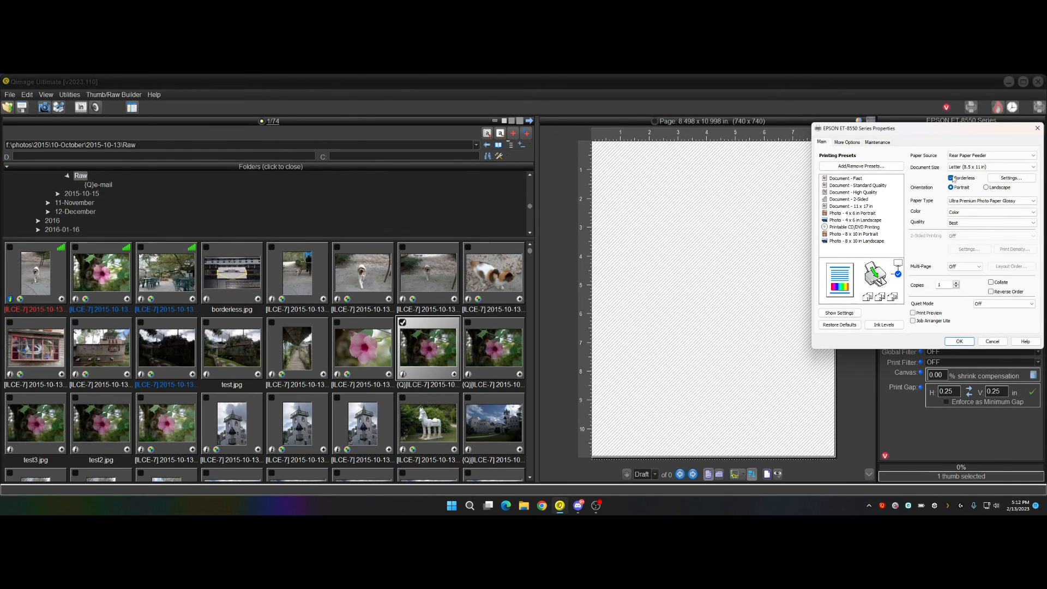
click(951, 178)
click(960, 342)
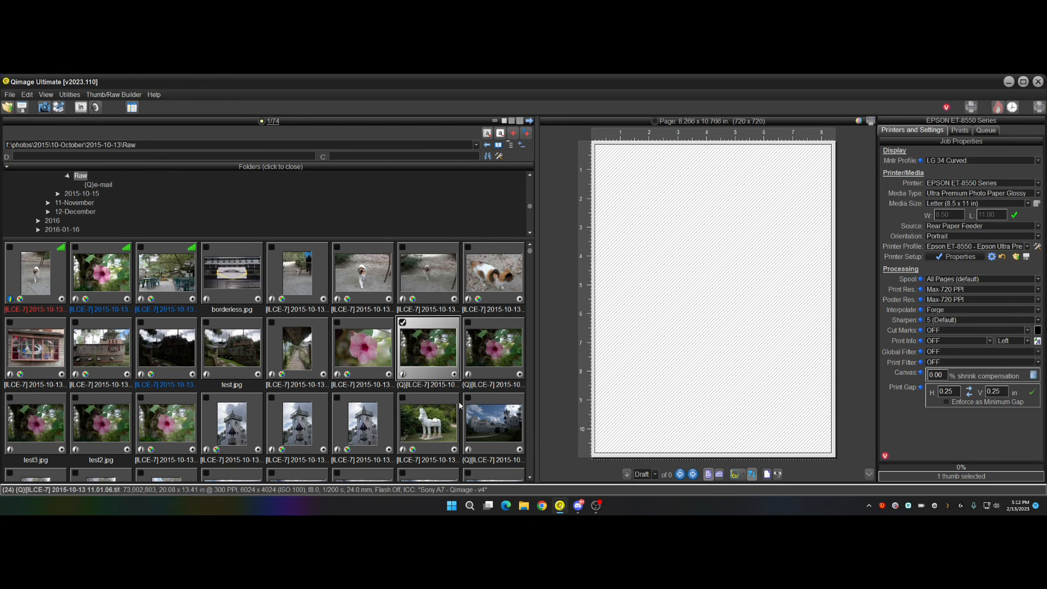
Select the pink flower thumbnail and bring up the printer and job settings for the bordered Letter page
click(429, 353)
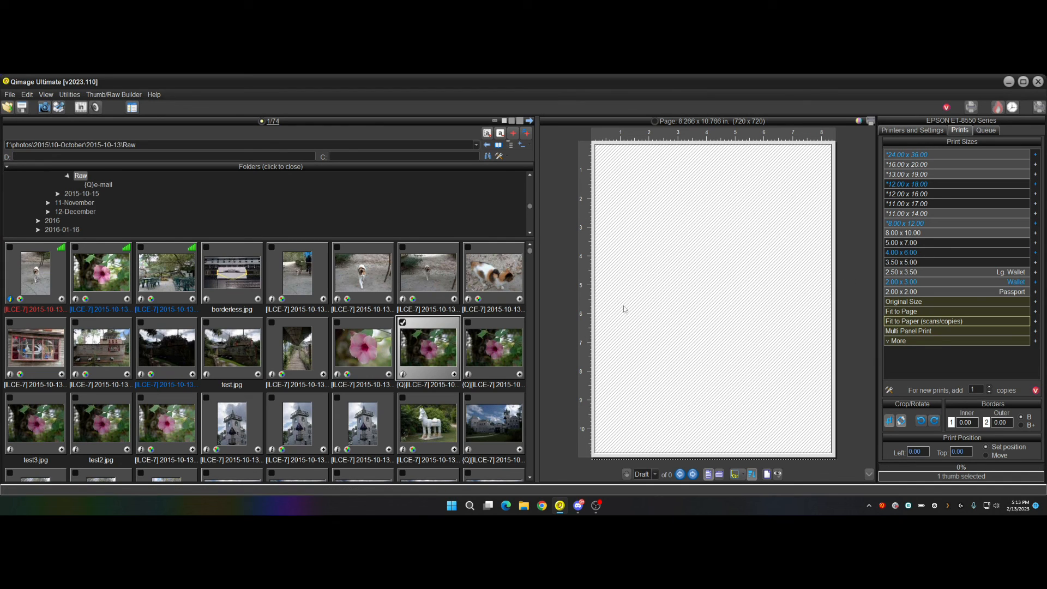
click(931, 131)
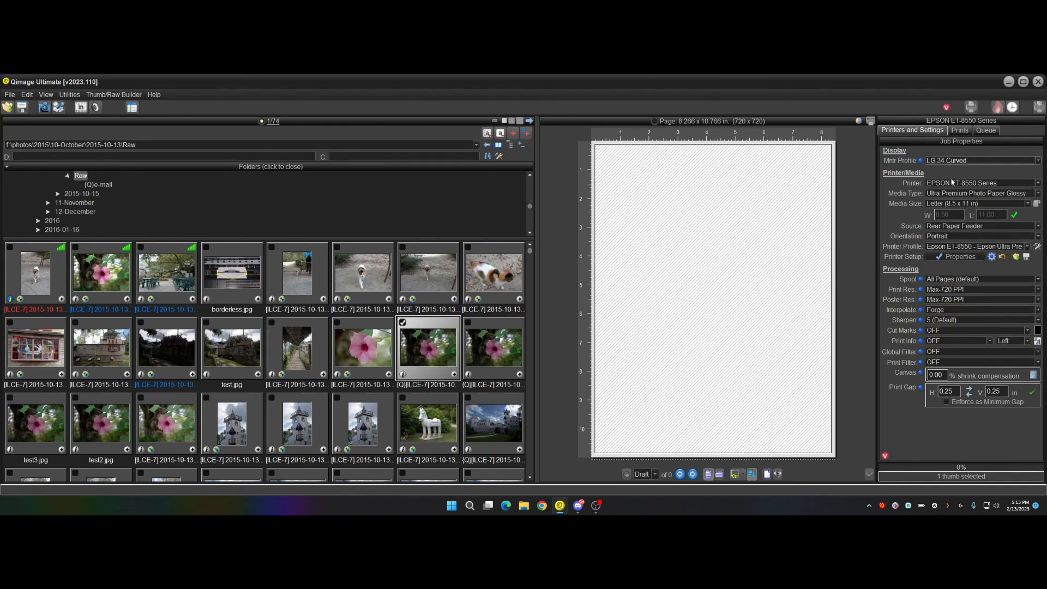